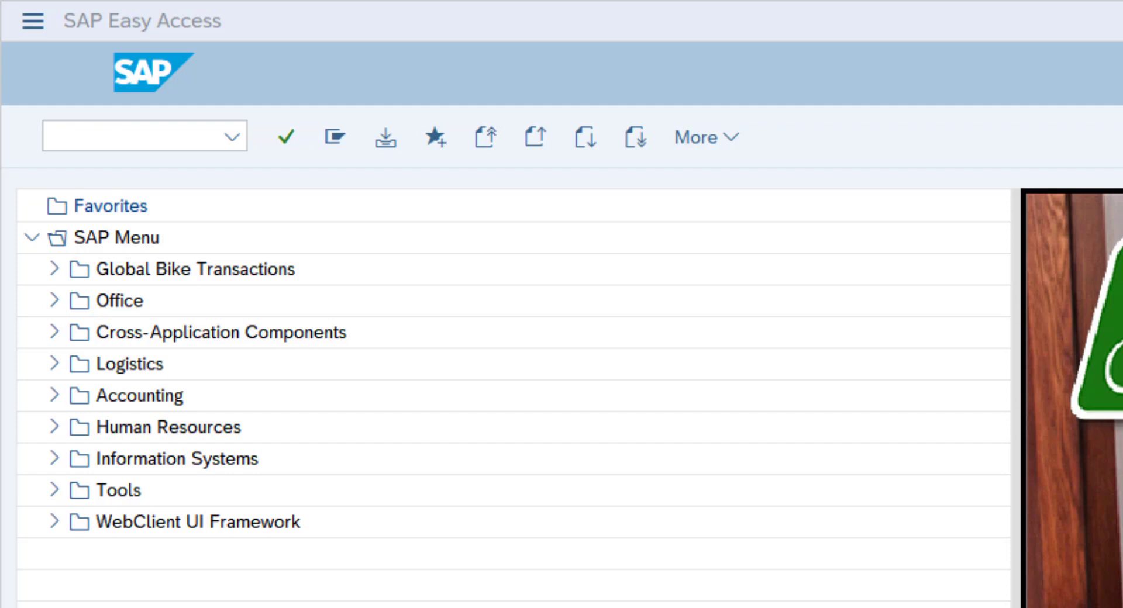
Open transaction ME51N - Create under Logistics, Materials Management, Purchasing, Purchase Requisition.
{"action": "left_click", "coordinate": [54, 363]}
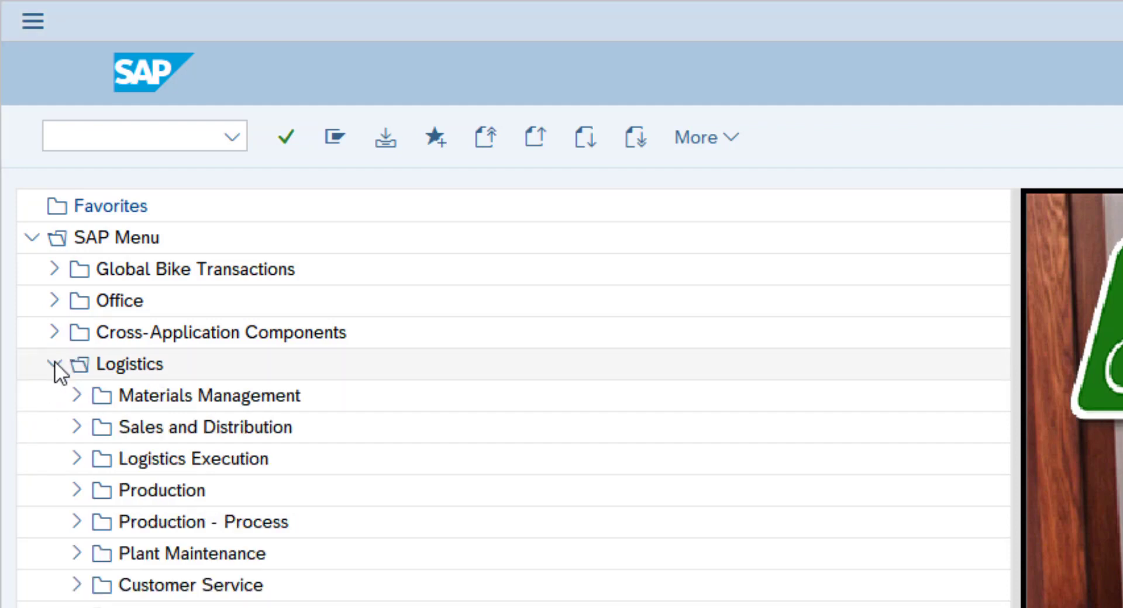
{"action": "left_click", "coordinate": [78, 396]}
{"action": "left_click", "coordinate": [99, 428]}
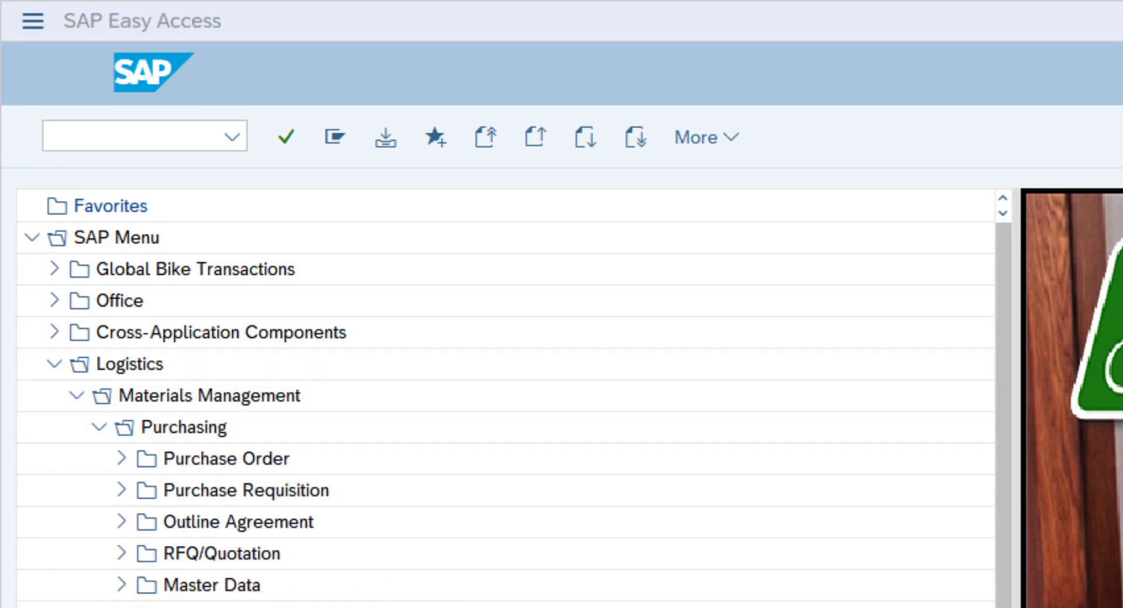
{"action": "left_click", "coordinate": [122, 489]}
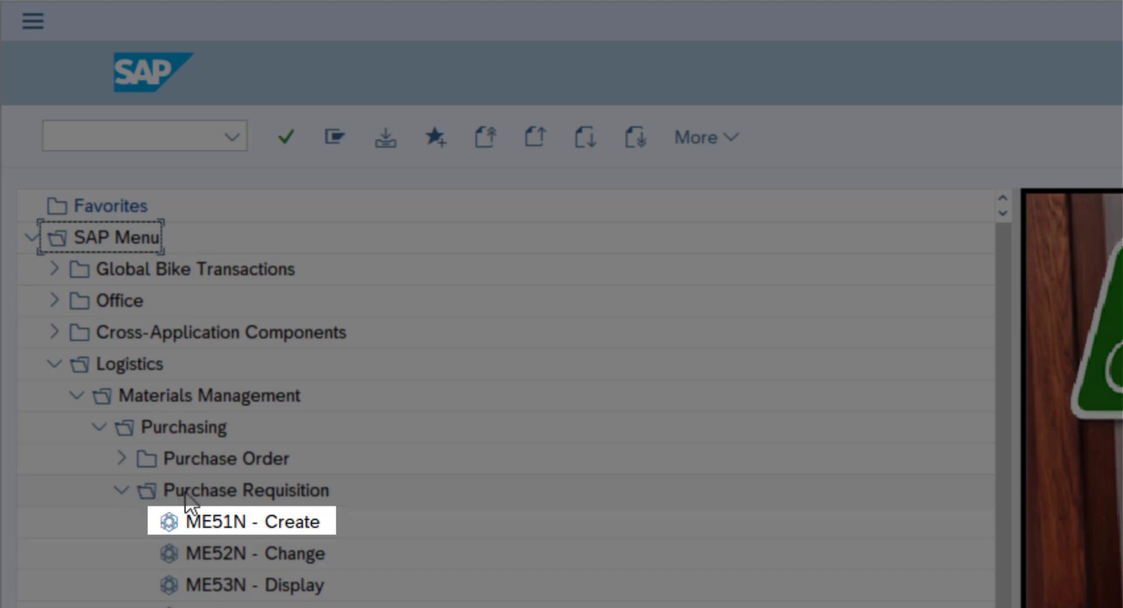
{"action": "double_click", "coordinate": [216, 523]}
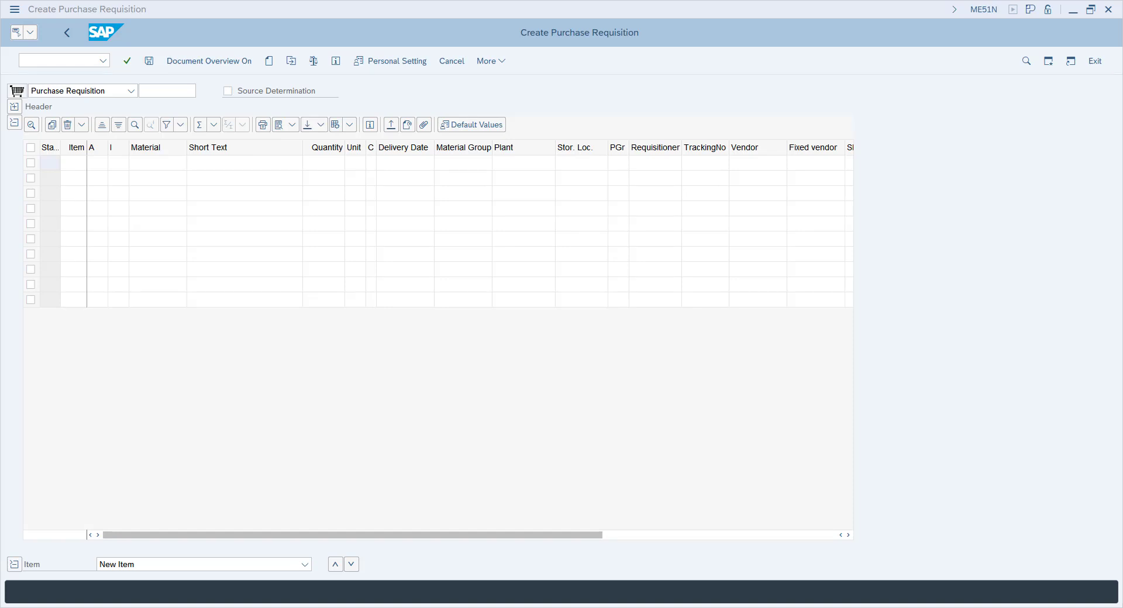
Enter material SHRT1### (with the assigned three digits) and quantity 10 in the first row of the requisition's item overview.
{"action": "left_click", "coordinate": [14, 124]}
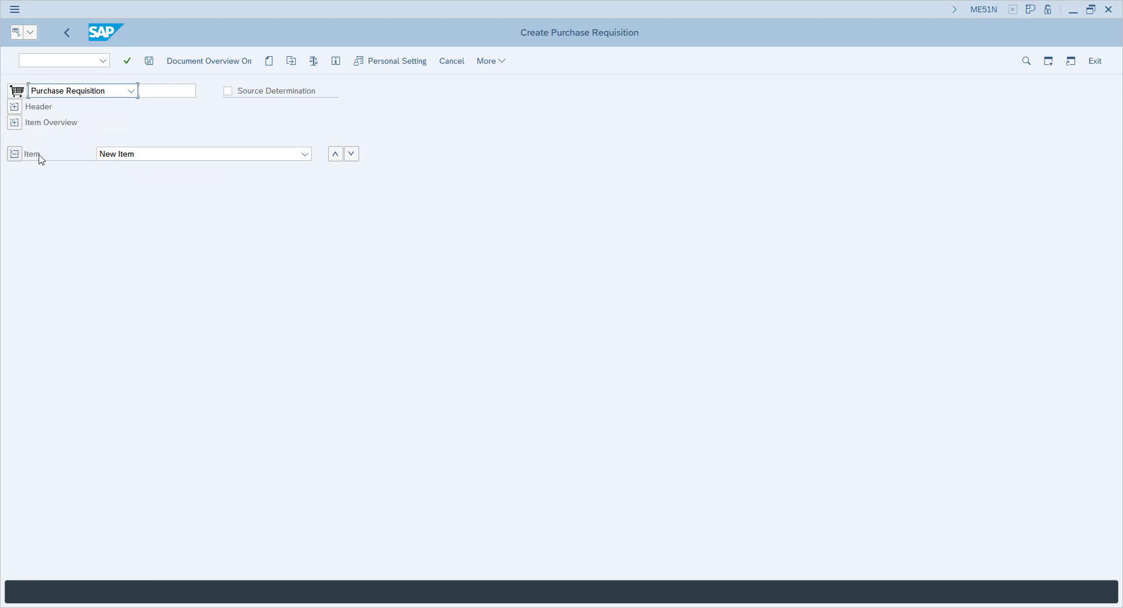
{"action": "left_click", "coordinate": [18, 125]}
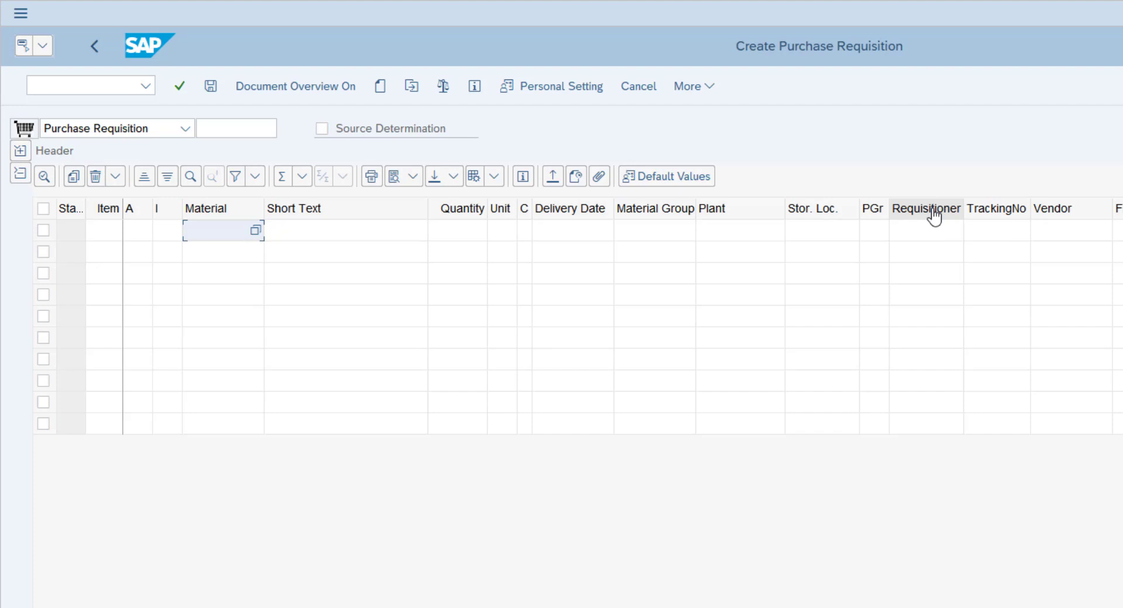
{"action": "type", "text": "SHRT1"}
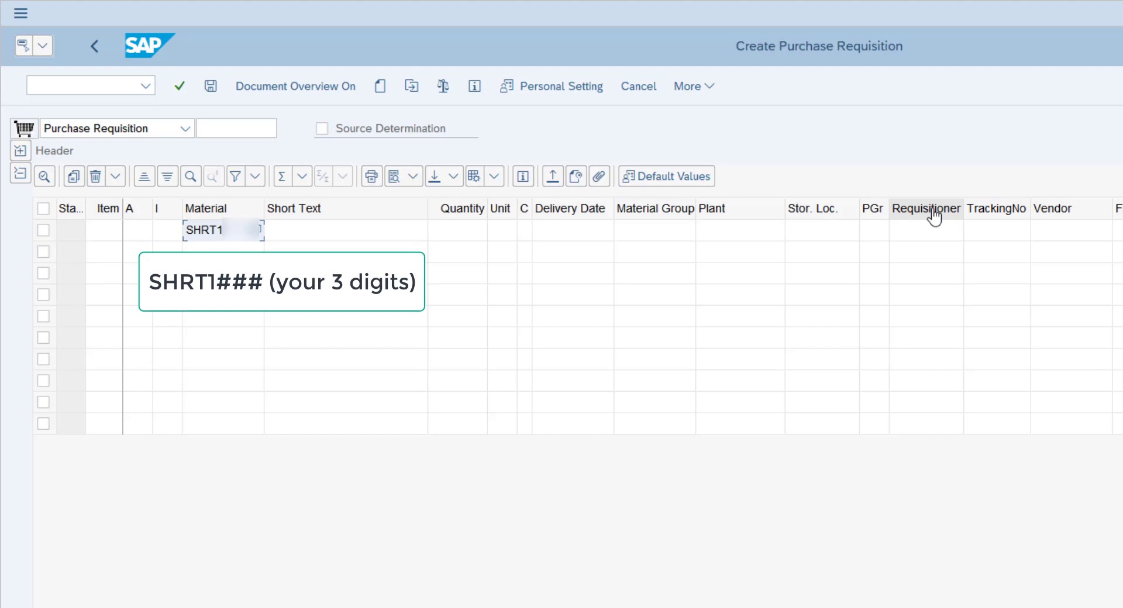
{"action": "type", "text": "###"}
{"action": "left_click", "coordinate": [447, 228]}
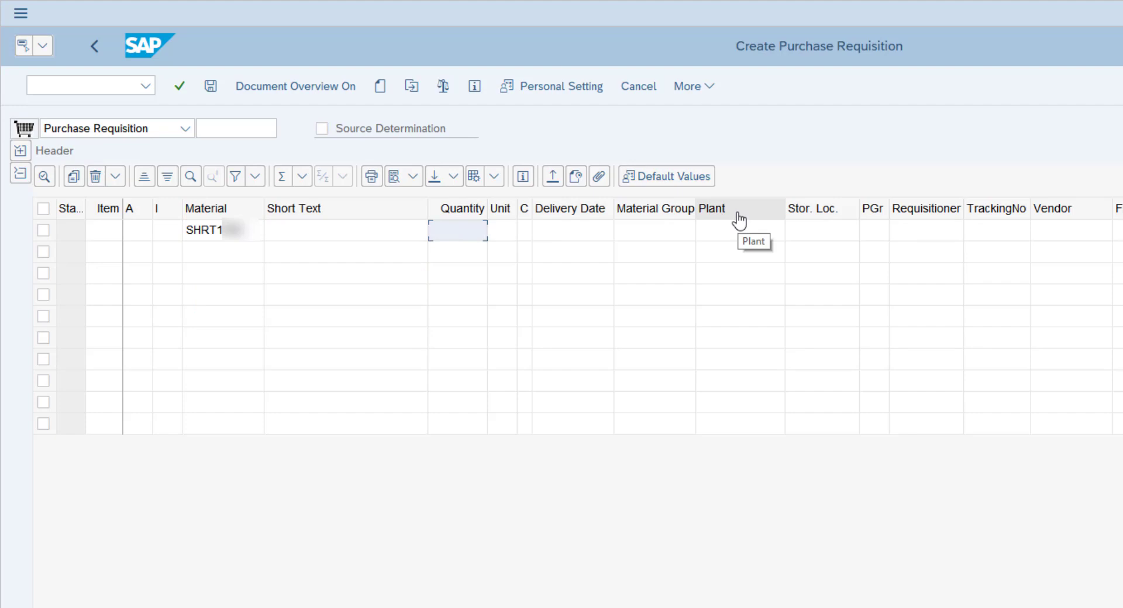
{"action": "type", "text": "10"}
{"action": "key", "text": "Tab"}
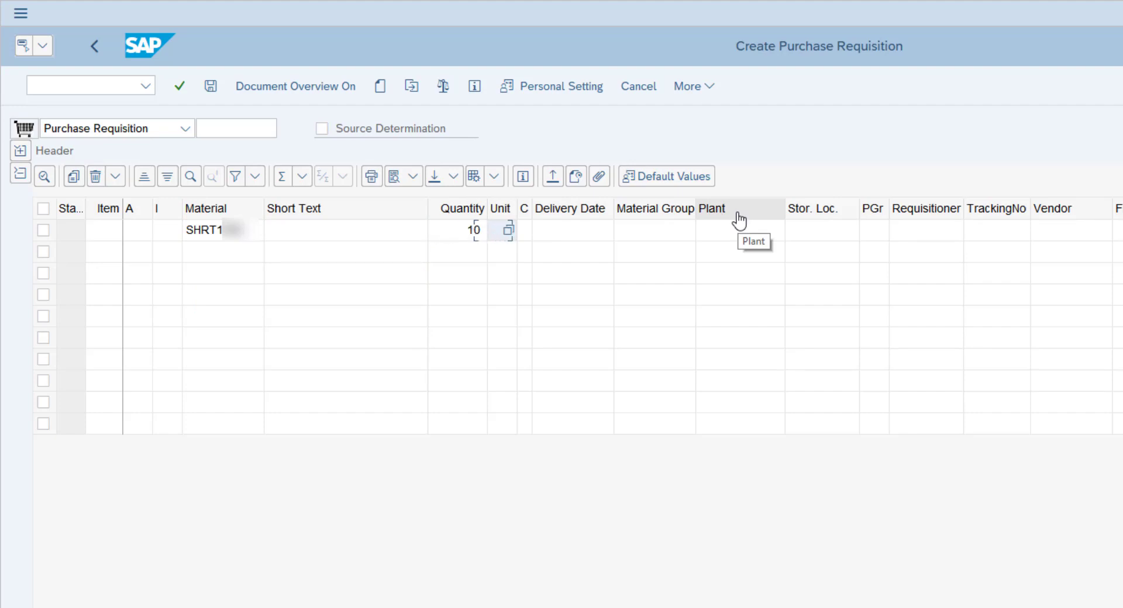
Set the item's plant to MI00 and its storage location to TG00, and validate the entries.
{"action": "key", "text": "Tab"}
{"action": "key", "text": "Tab"}
{"action": "key", "text": "Tab"}
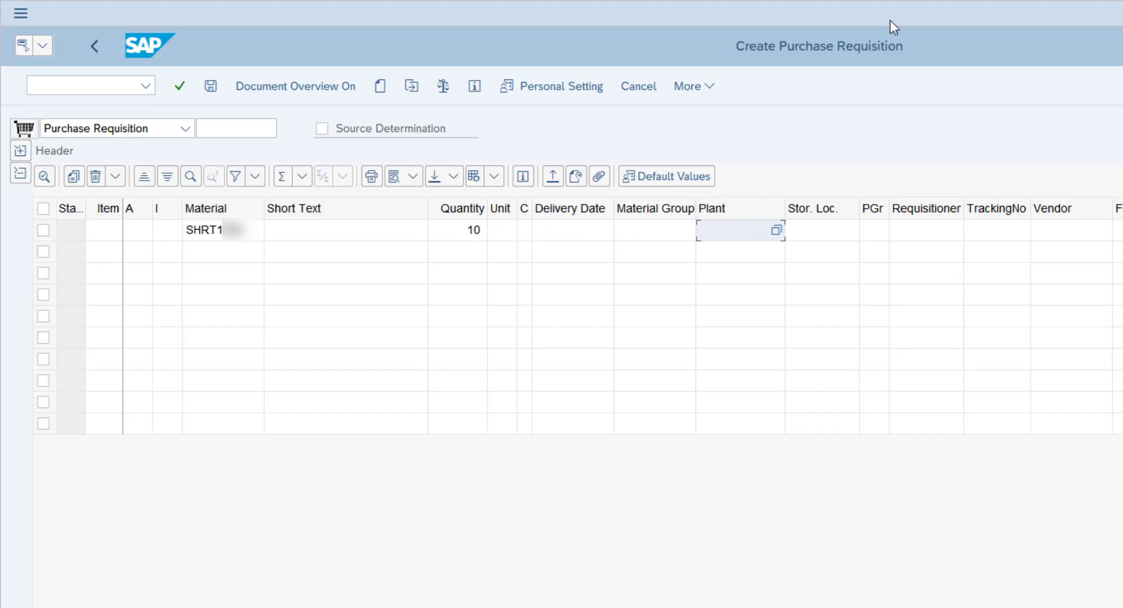
{"action": "type", "text": "MI00"}
{"action": "key", "text": "Tab"}
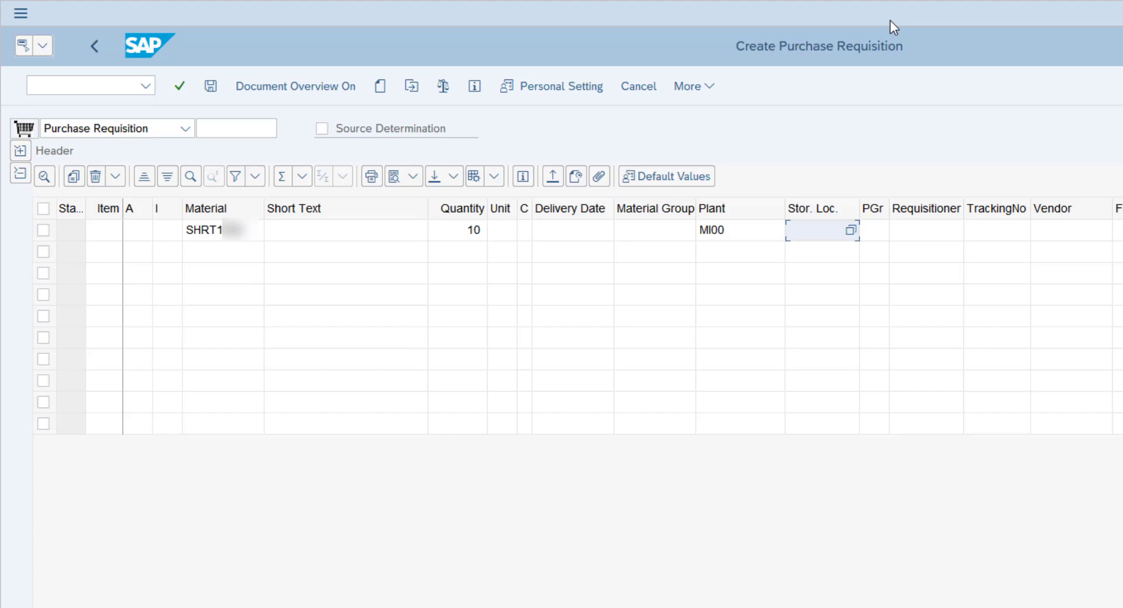
{"action": "type", "text": "TG000"}
{"action": "key", "text": "BackSpace"}
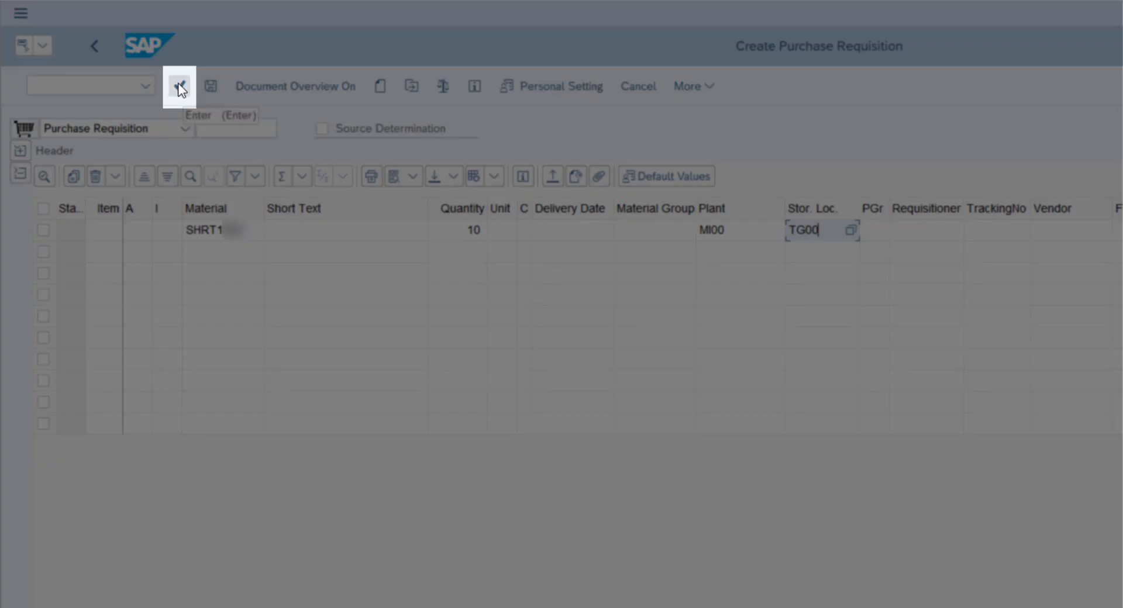
{"action": "left_click", "coordinate": [177, 86]}
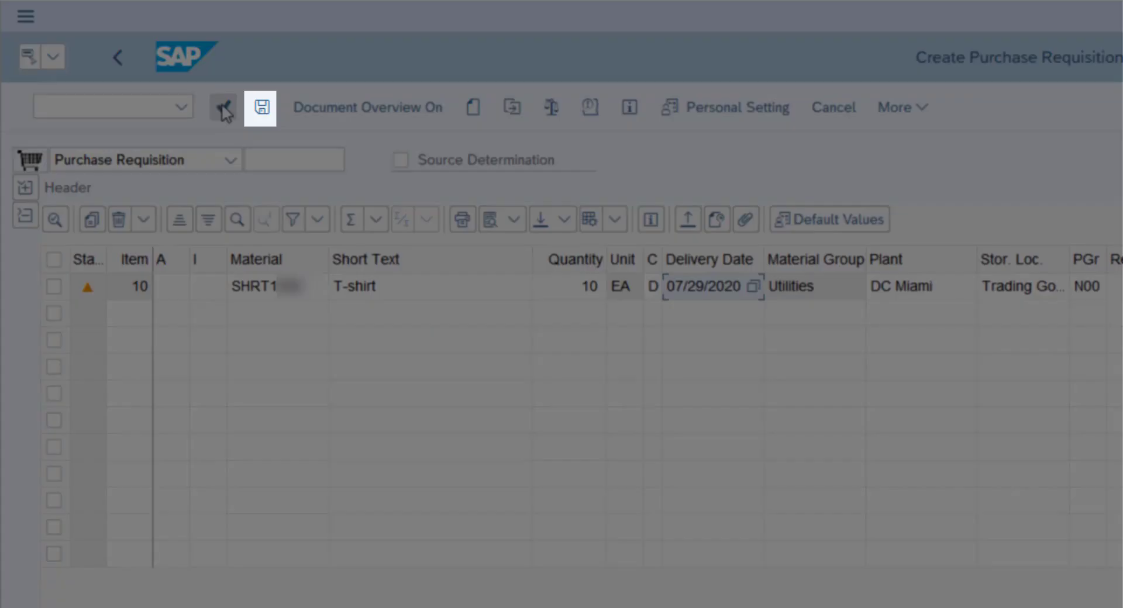
Save the purchase requisition and select the requisition number in the confirmation message.
{"action": "left_click", "coordinate": [260, 103]}
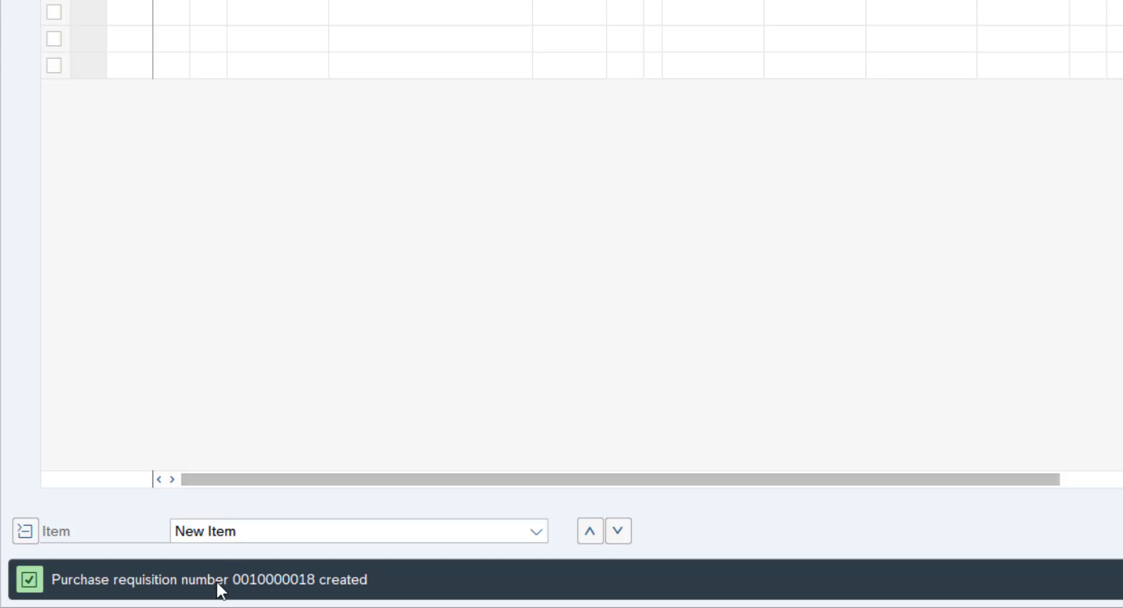
{"action": "double_click", "coordinate": [217, 581]}
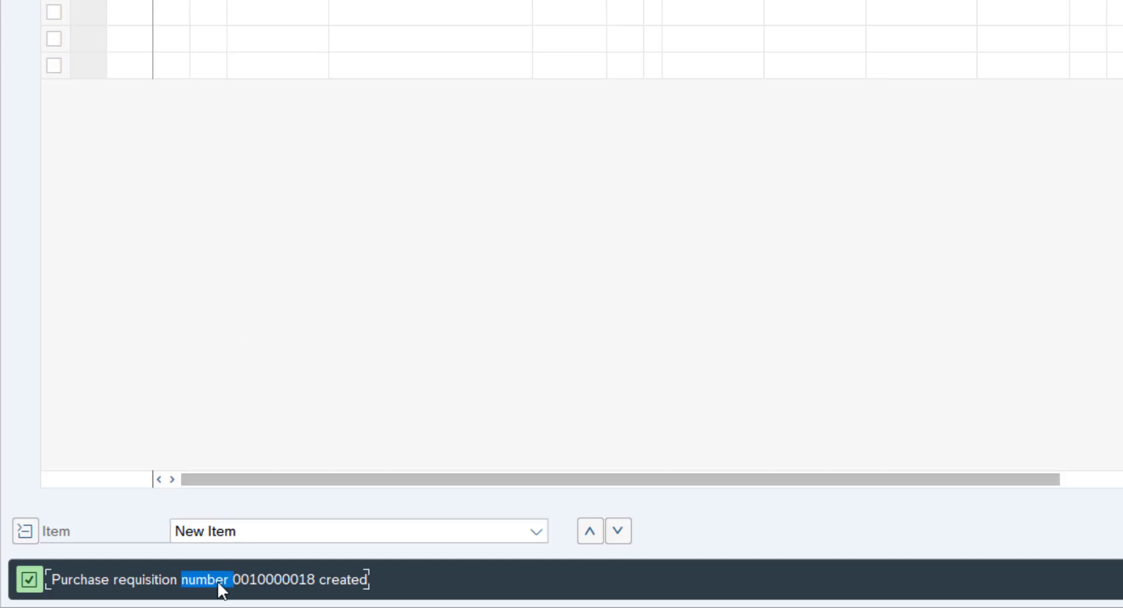
{"action": "double_click", "coordinate": [248, 576]}
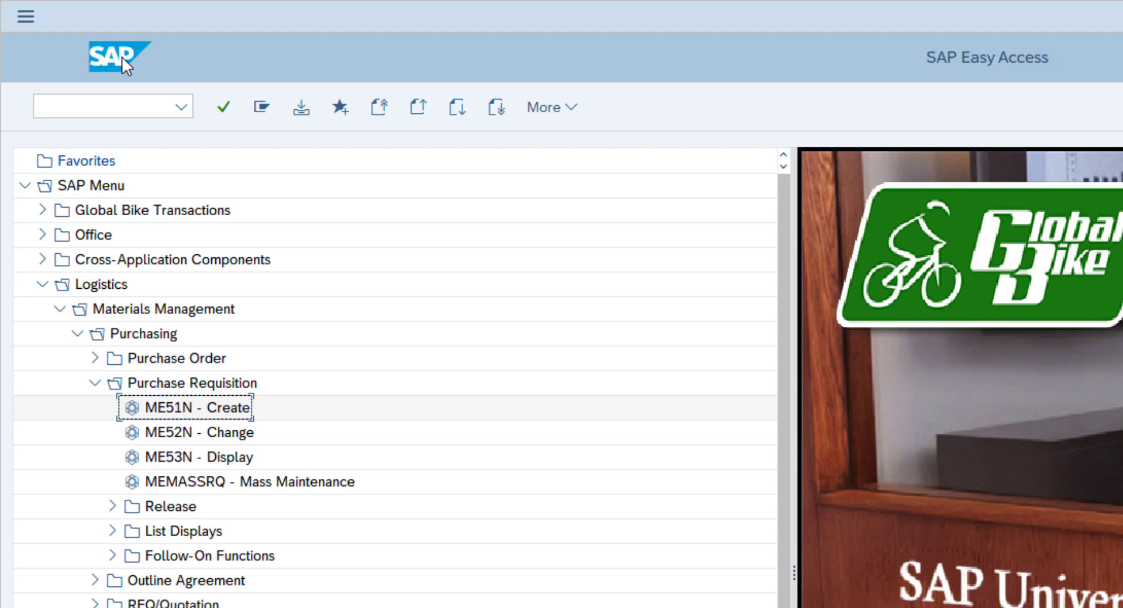
Return to SAP Easy Access and open ME21N - Vendor/Supplying Plant Known under Purchase Order, Create.
{"action": "left_click", "coordinate": [95, 383]}
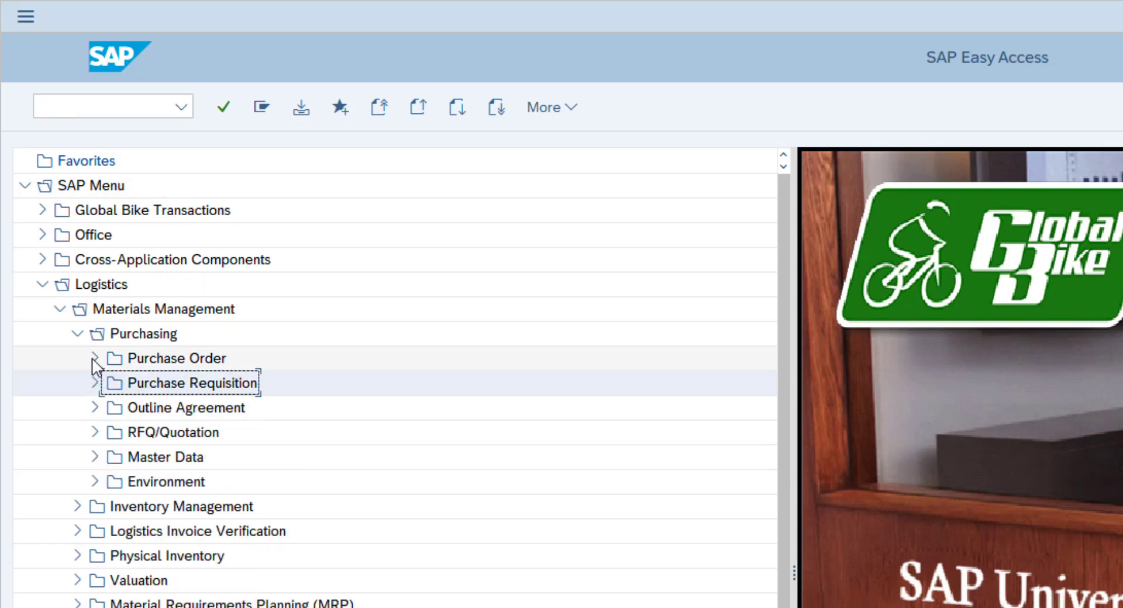
{"action": "left_click", "coordinate": [95, 358]}
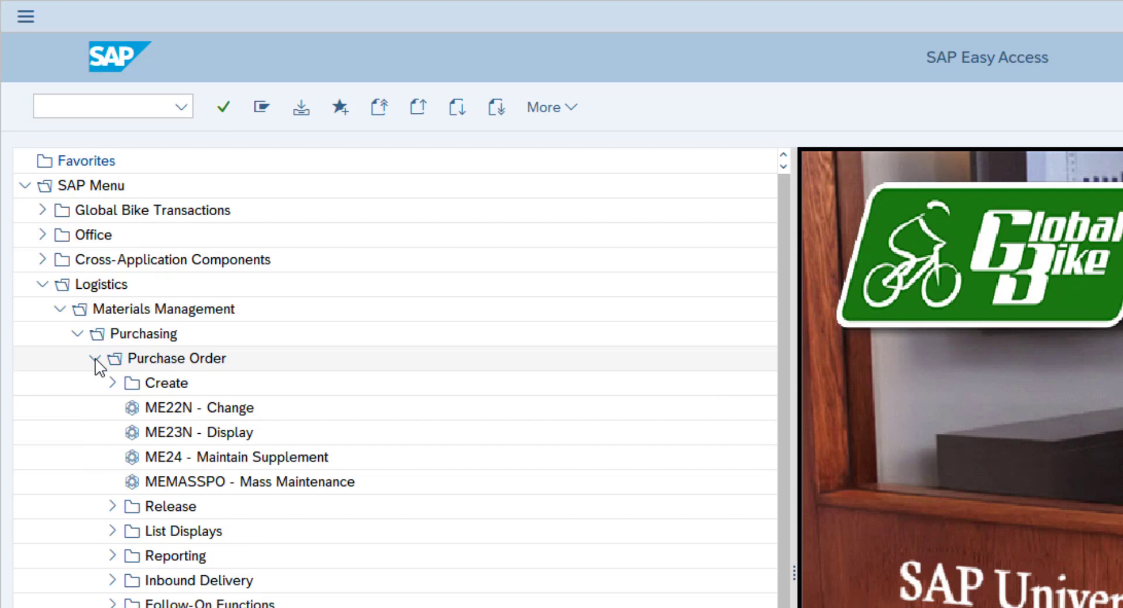
{"action": "left_click", "coordinate": [112, 384]}
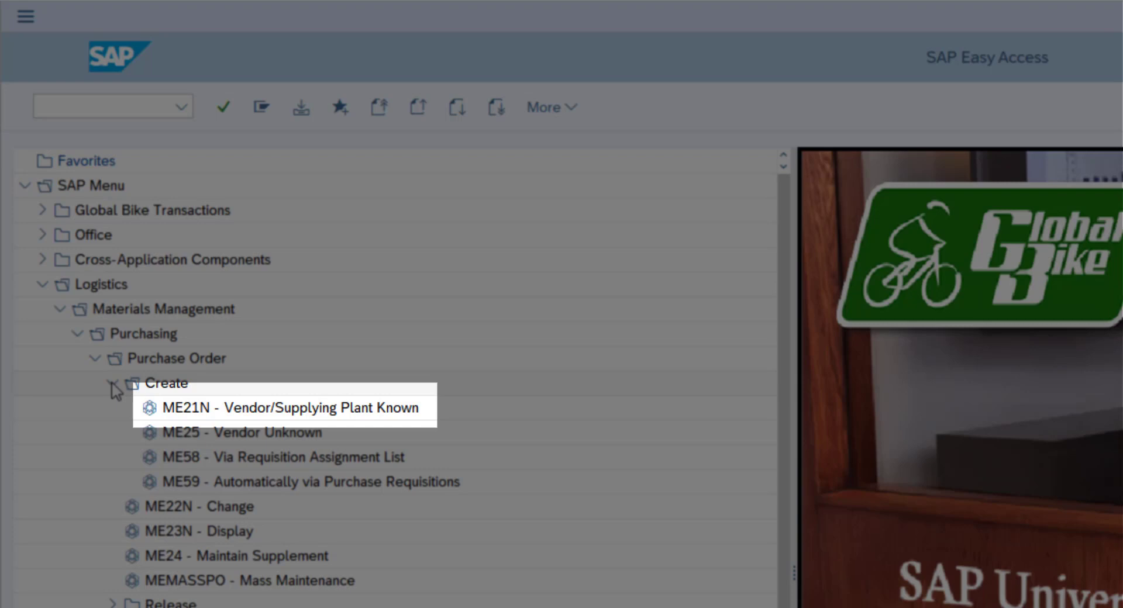
{"action": "double_click", "coordinate": [188, 407]}
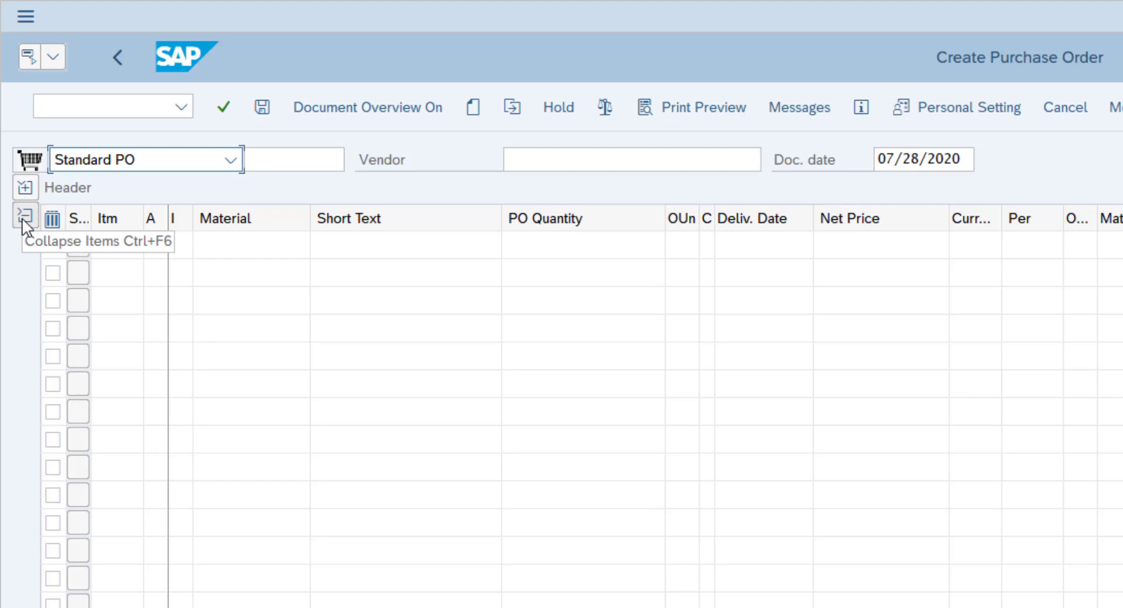
Turn on the purchase order's document overview and choose Purchase Requisitions as the selection variant.
{"action": "left_click", "coordinate": [22, 218]}
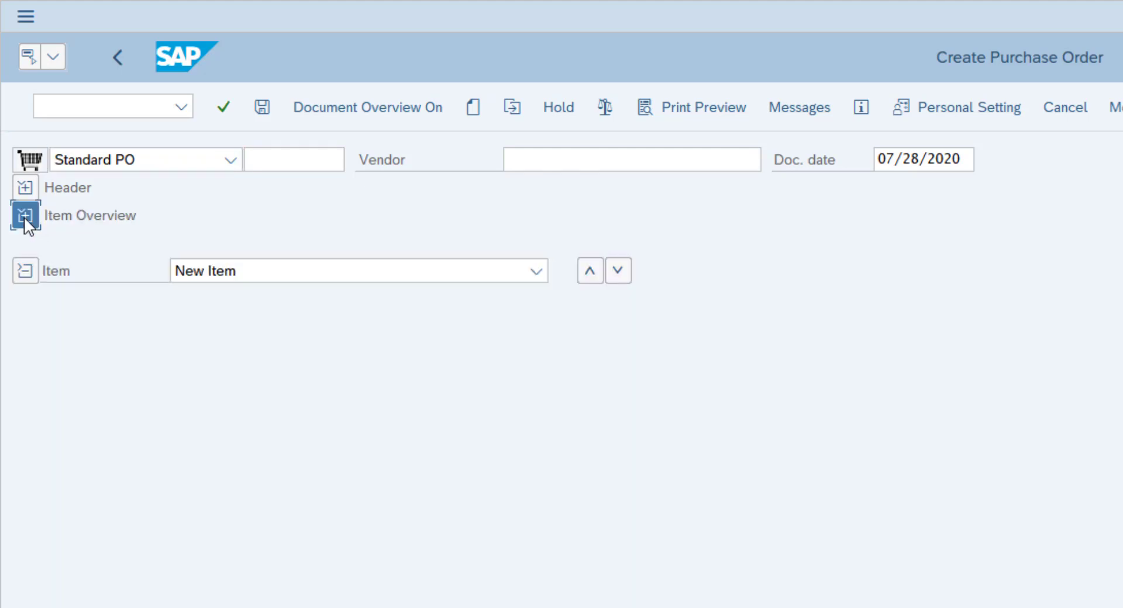
{"action": "left_click", "coordinate": [25, 216]}
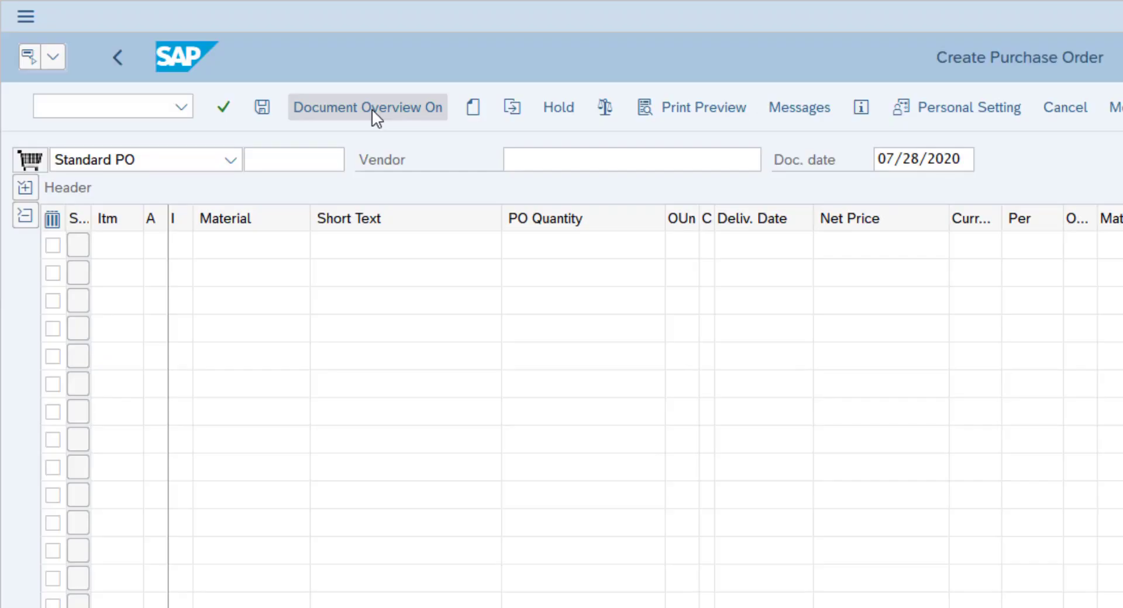
{"action": "left_click", "coordinate": [372, 108]}
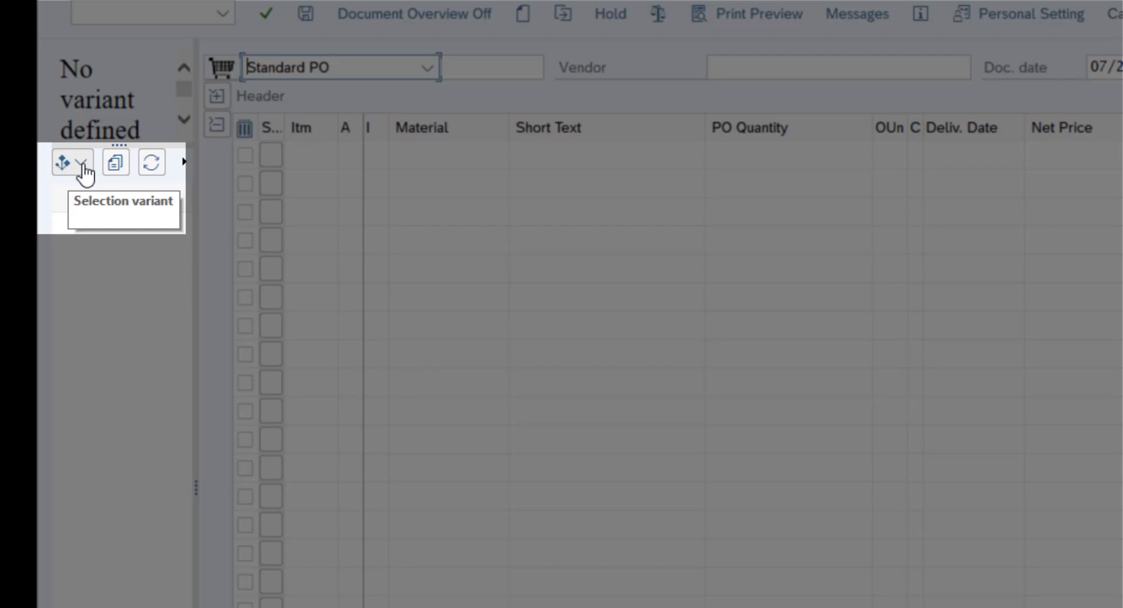
{"action": "left_click", "coordinate": [84, 166]}
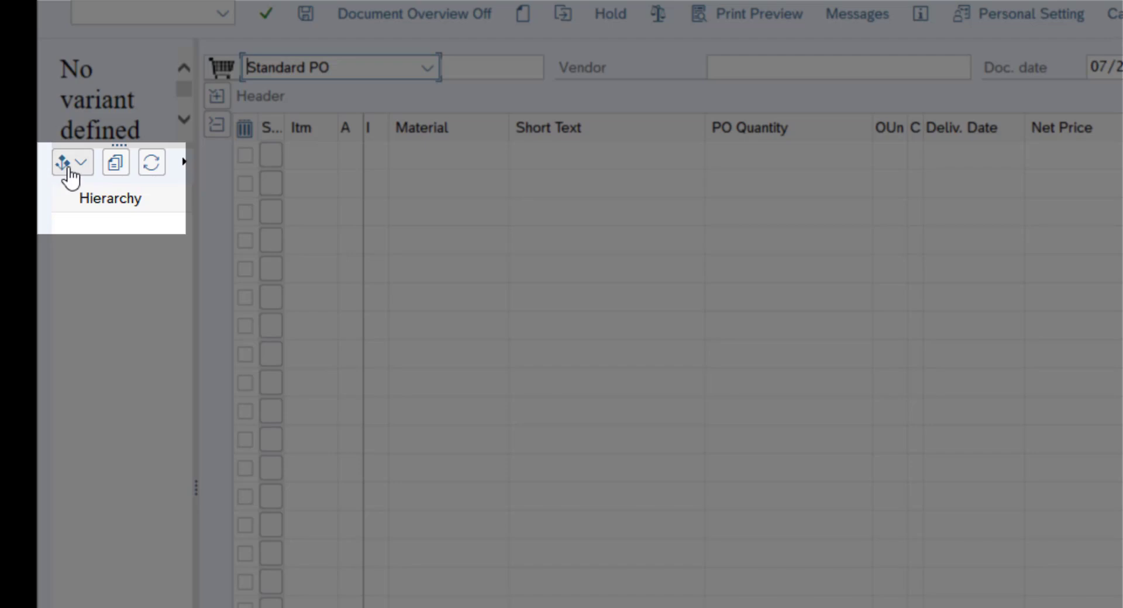
{"action": "left_click", "coordinate": [73, 169]}
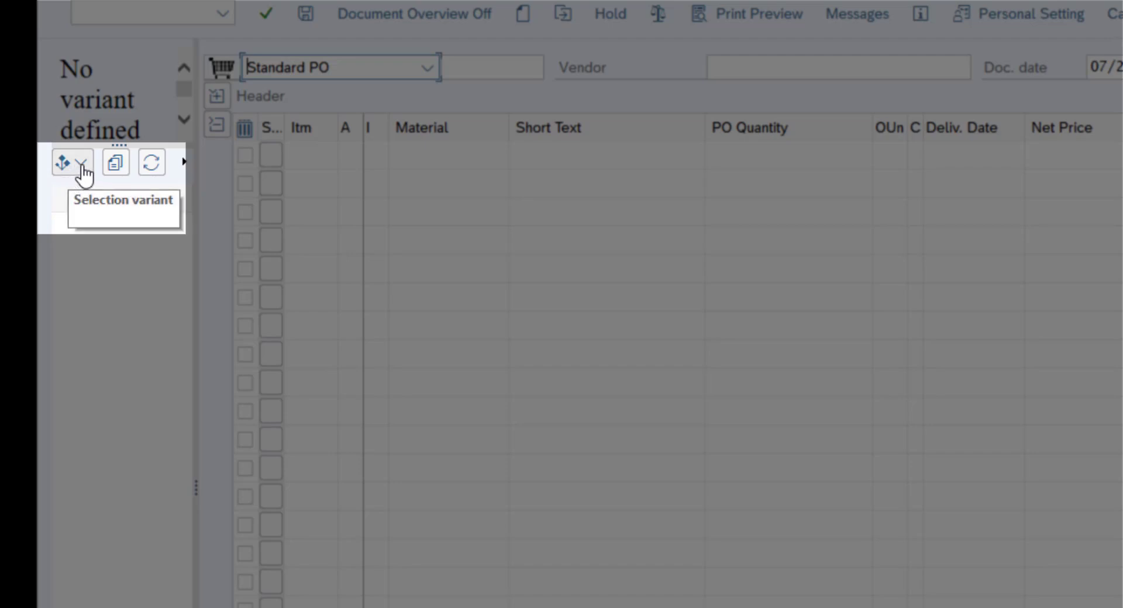
{"action": "left_click", "coordinate": [82, 165]}
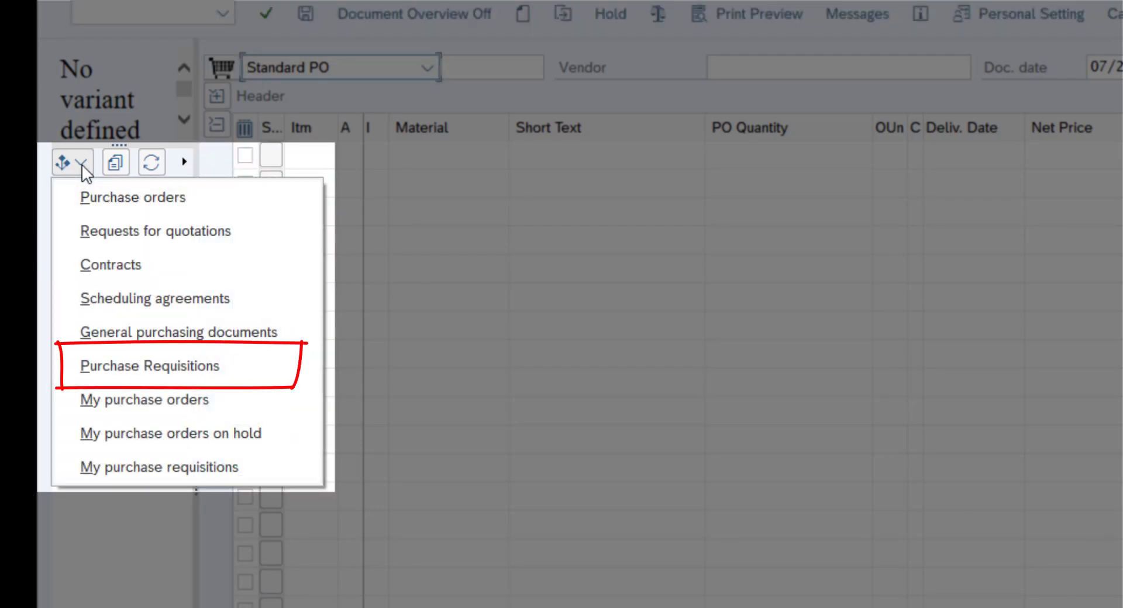
{"action": "left_click", "coordinate": [101, 369]}
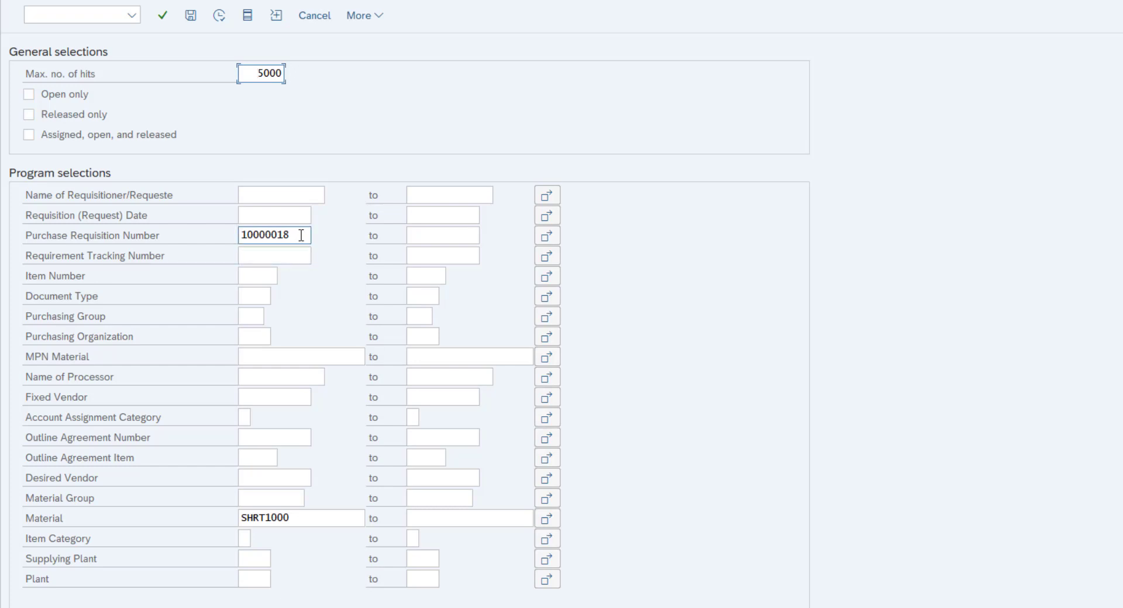
Run the requisition selection for the saved purchase requisition number and material SHRT1000.
{"action": "double_click", "coordinate": [329, 517]}
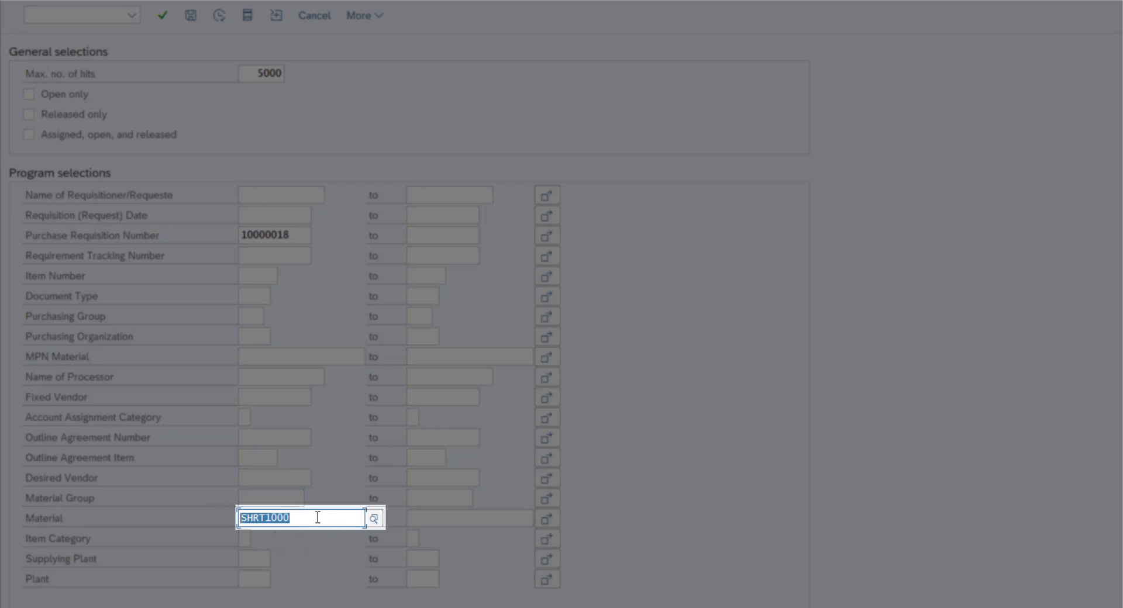
{"action": "left_click", "coordinate": [318, 518]}
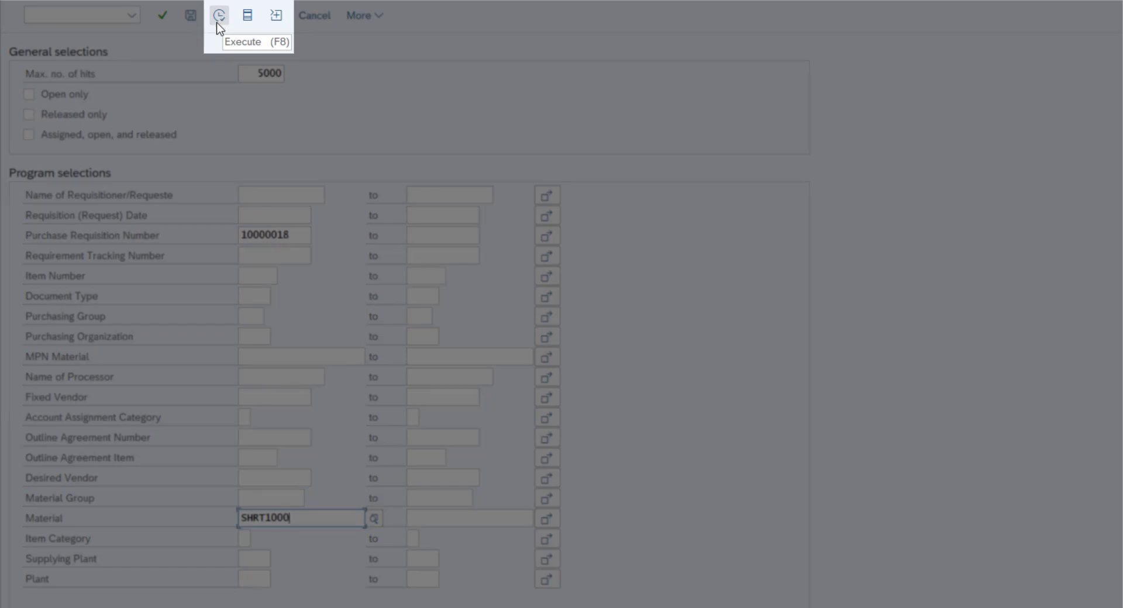
{"action": "left_click", "coordinate": [220, 17]}
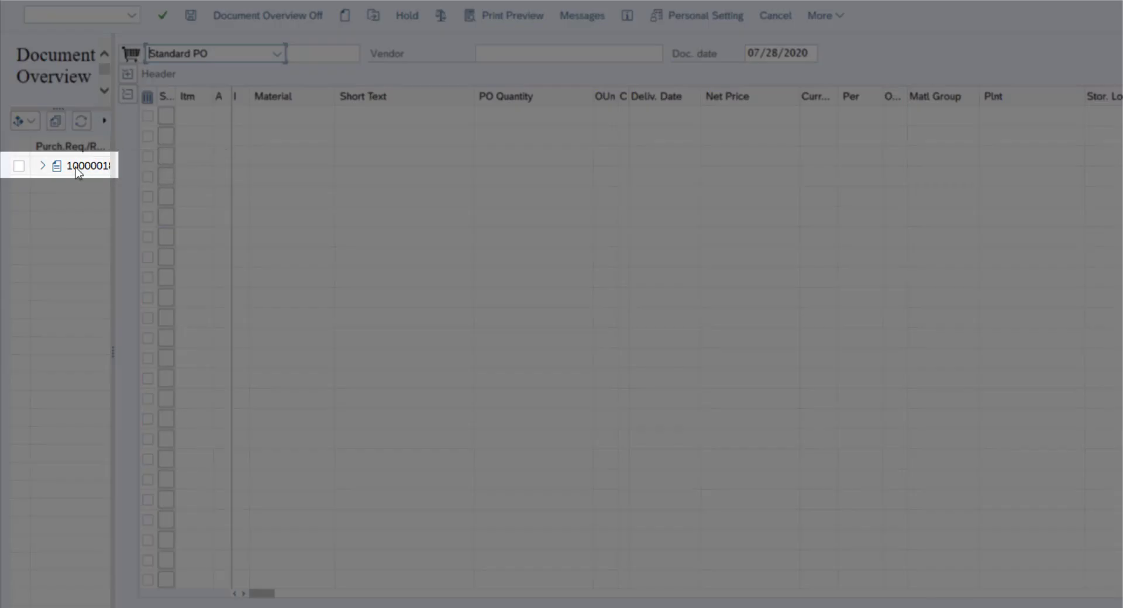
Select the found purchase requisition in the document overview and adopt it into the standard purchase order.
{"action": "left_click", "coordinate": [77, 168]}
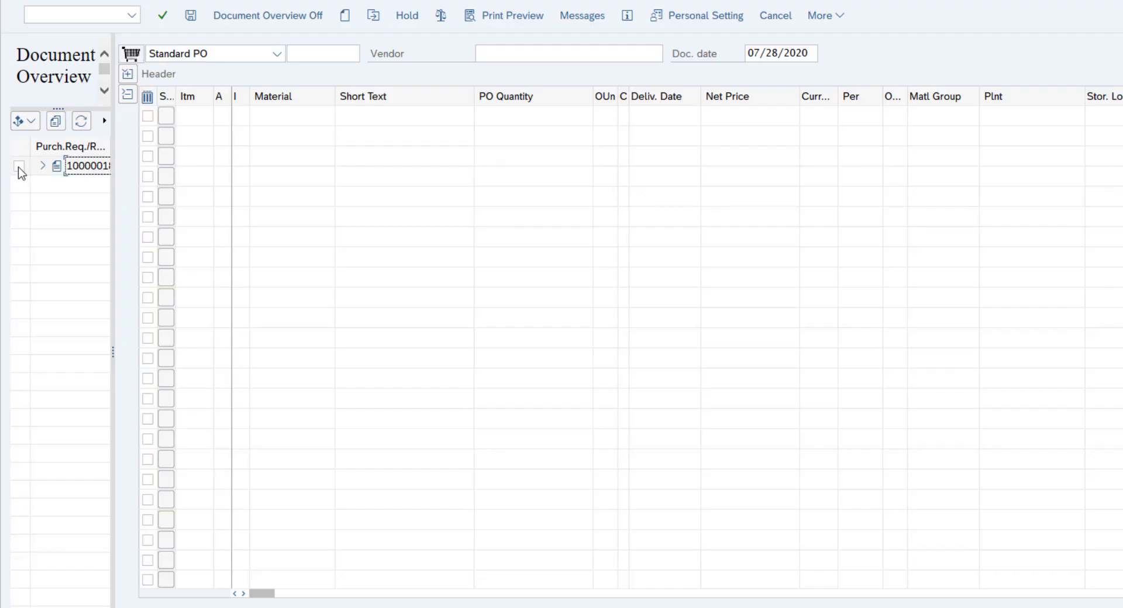
{"action": "left_click", "coordinate": [19, 167]}
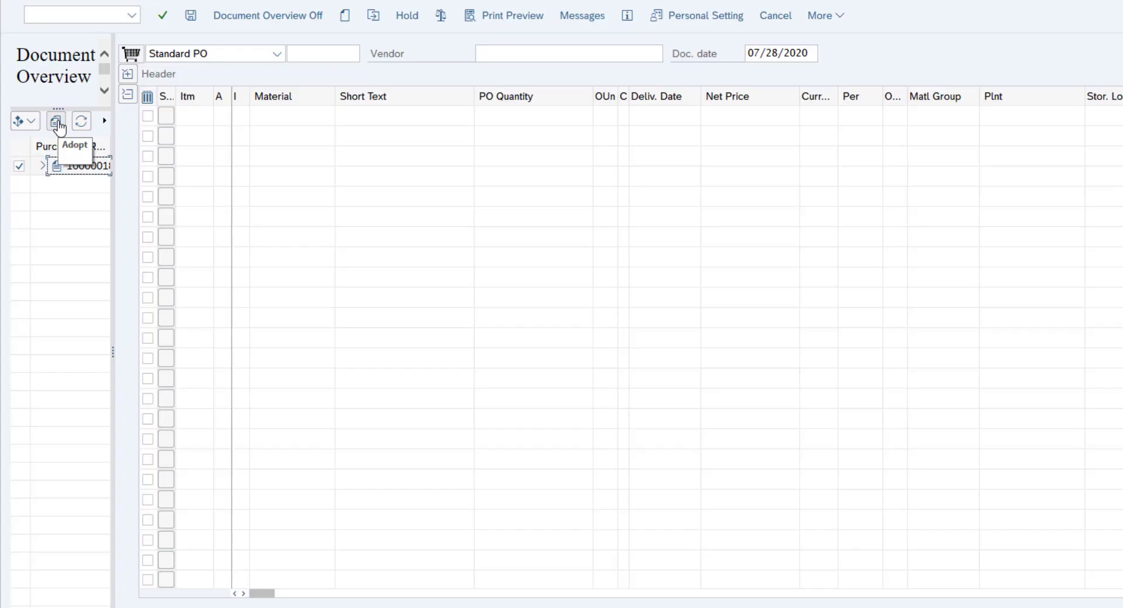
{"action": "left_click", "coordinate": [58, 123]}
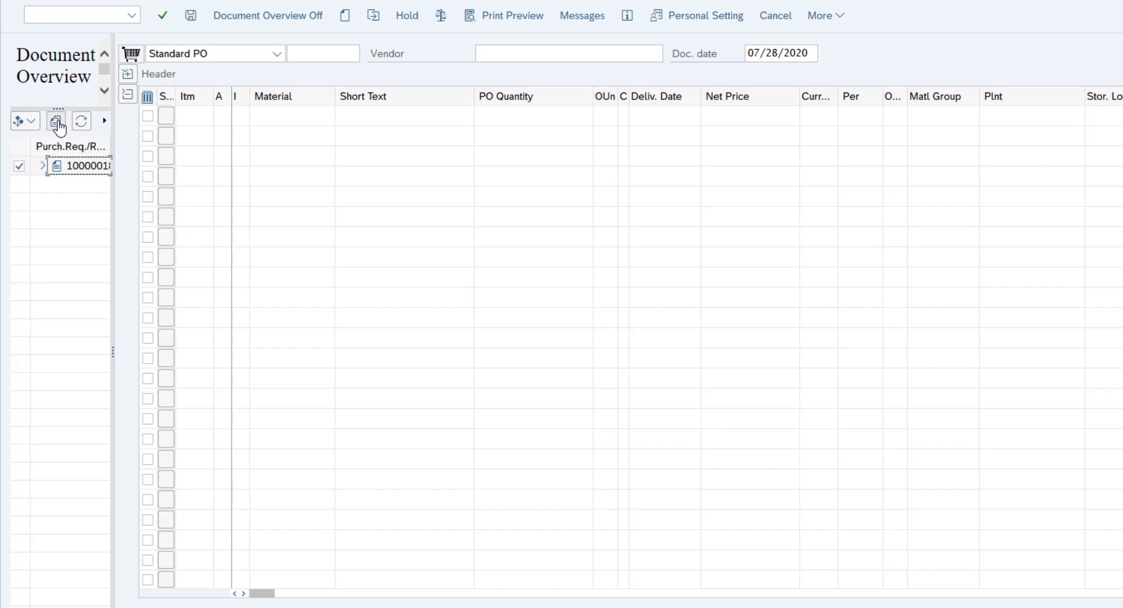
{"action": "left_click", "coordinate": [59, 123]}
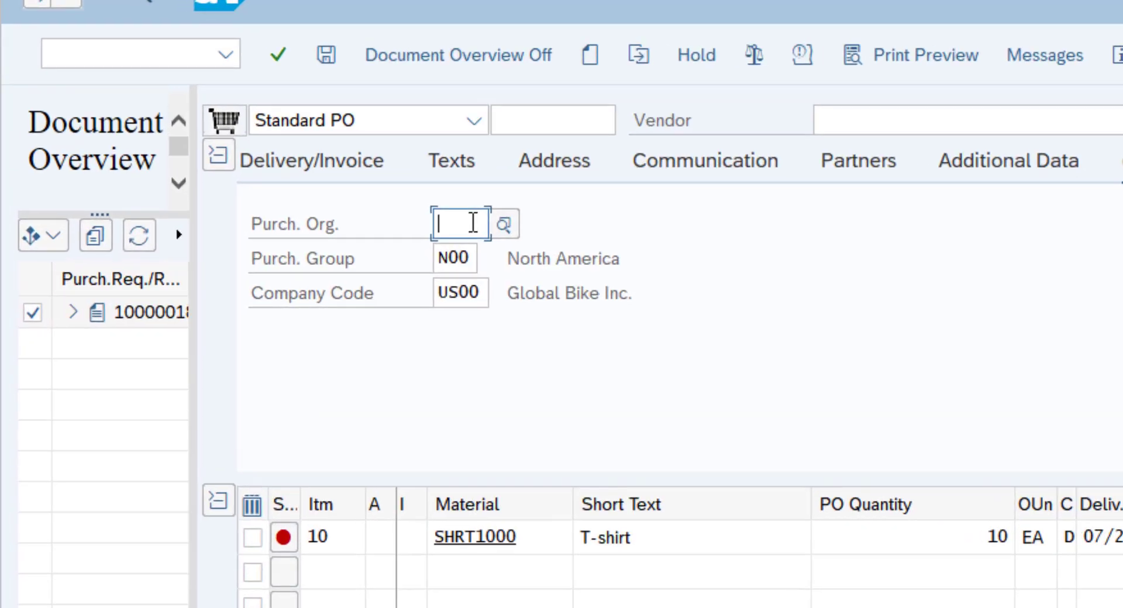
Set the purchase order's purchasing organization to US00 and validate the entry.
{"action": "type", "text": "U"}
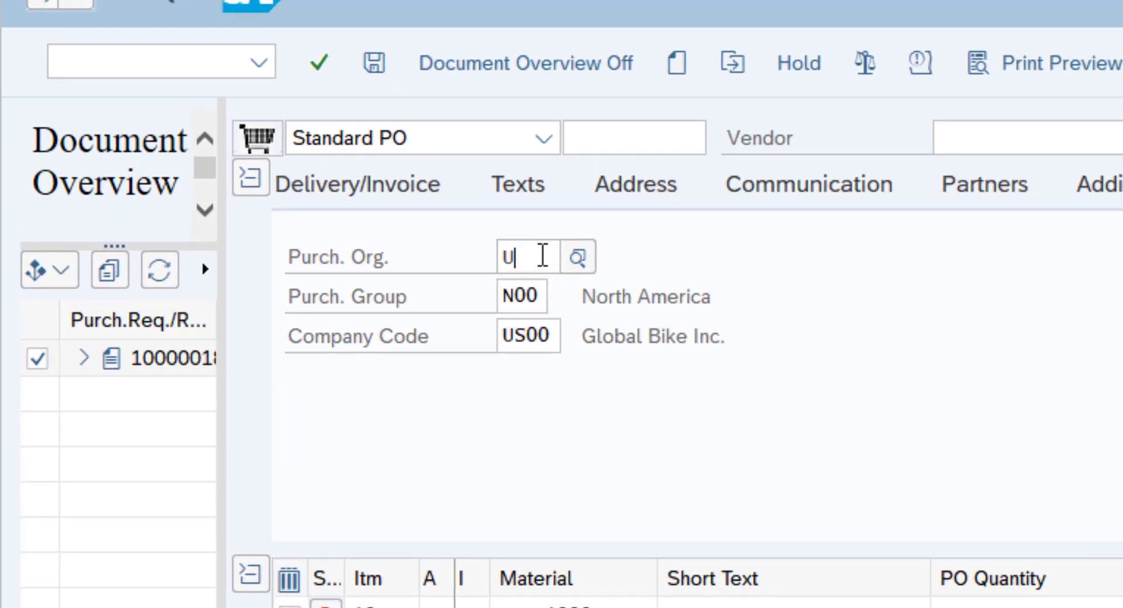
{"action": "type", "text": "S00"}
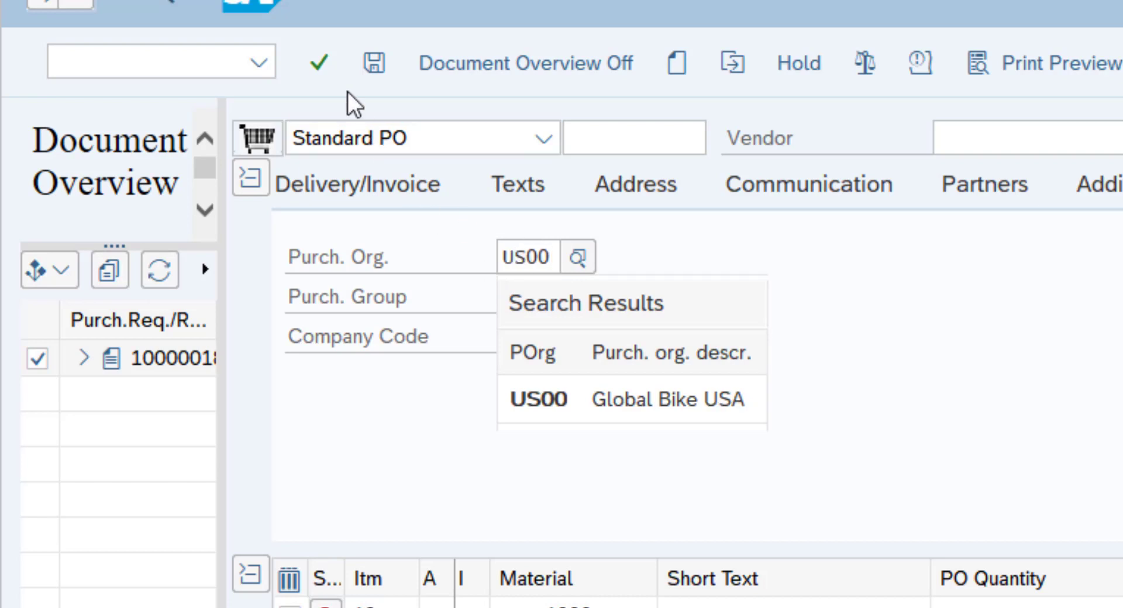
{"action": "left_click", "coordinate": [325, 58]}
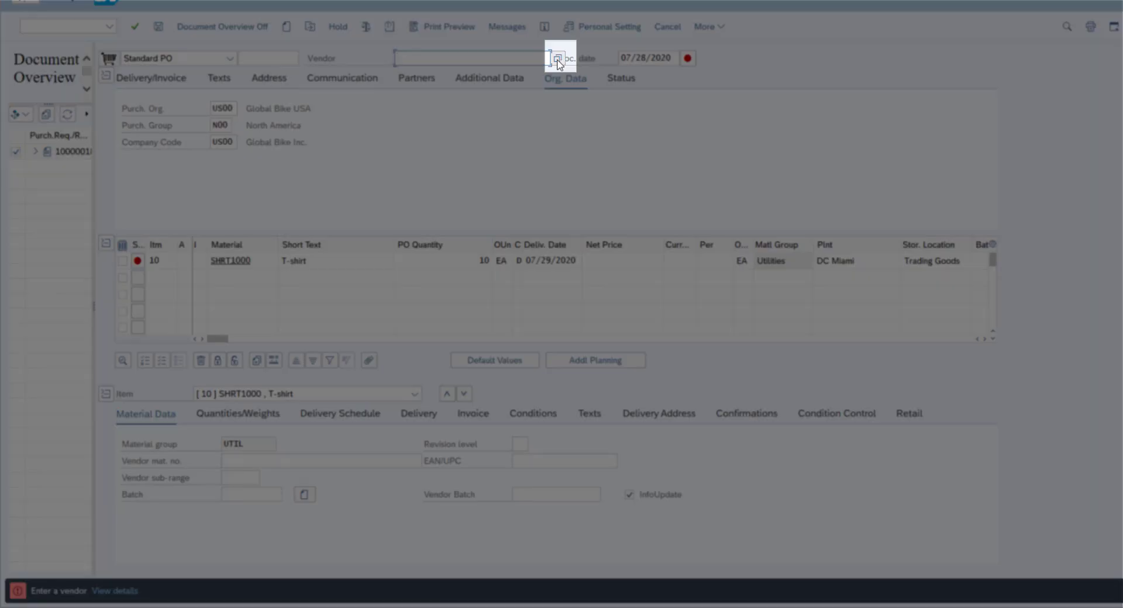
Find vendors by the search term *000 and assign Olympic Protective Gear as the purchase order's vendor.
{"action": "left_click", "coordinate": [558, 63]}
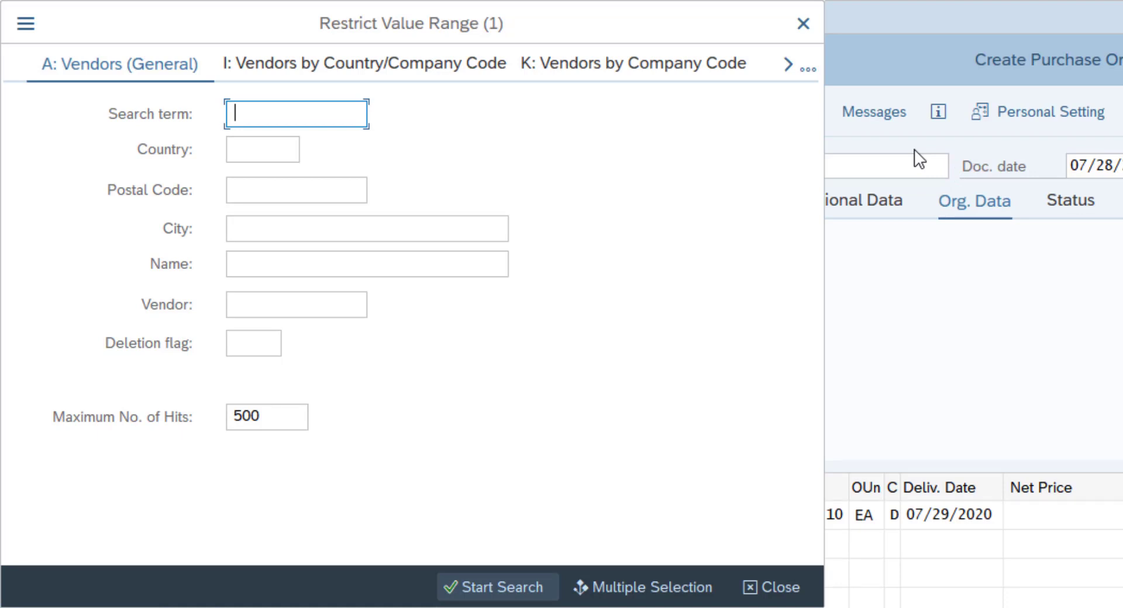
{"action": "type", "text": "*000"}
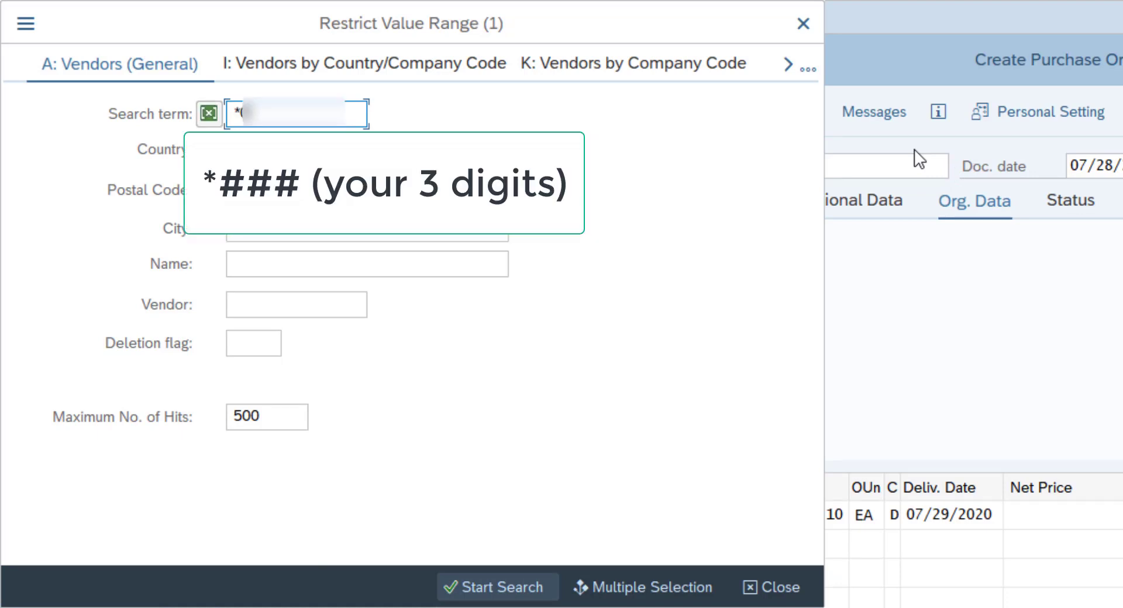
{"action": "left_click", "coordinate": [475, 587]}
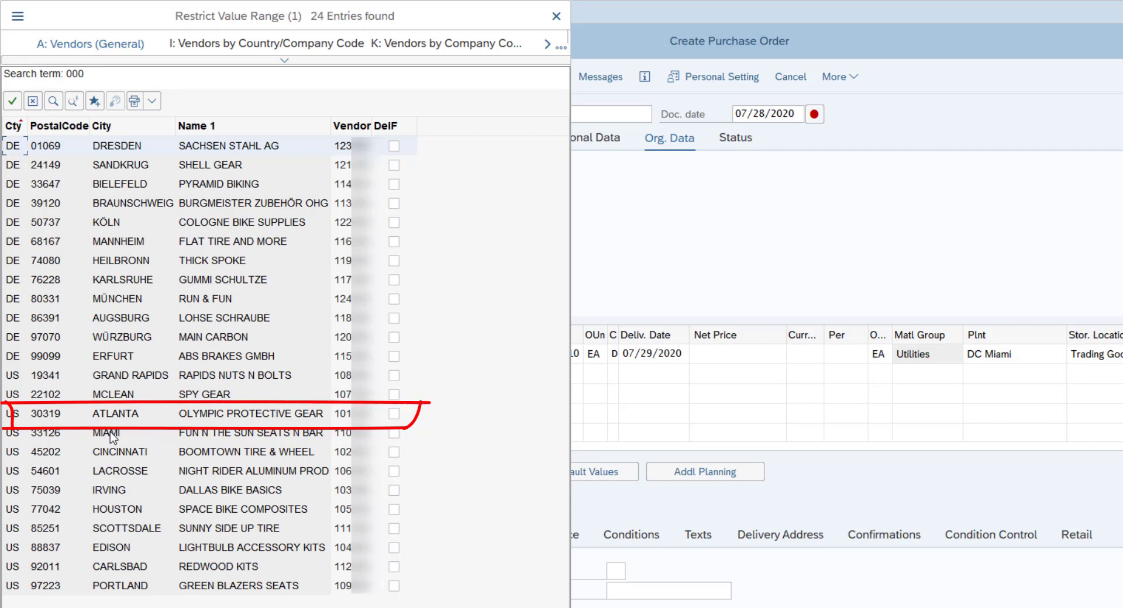
{"action": "double_click", "coordinate": [348, 416]}
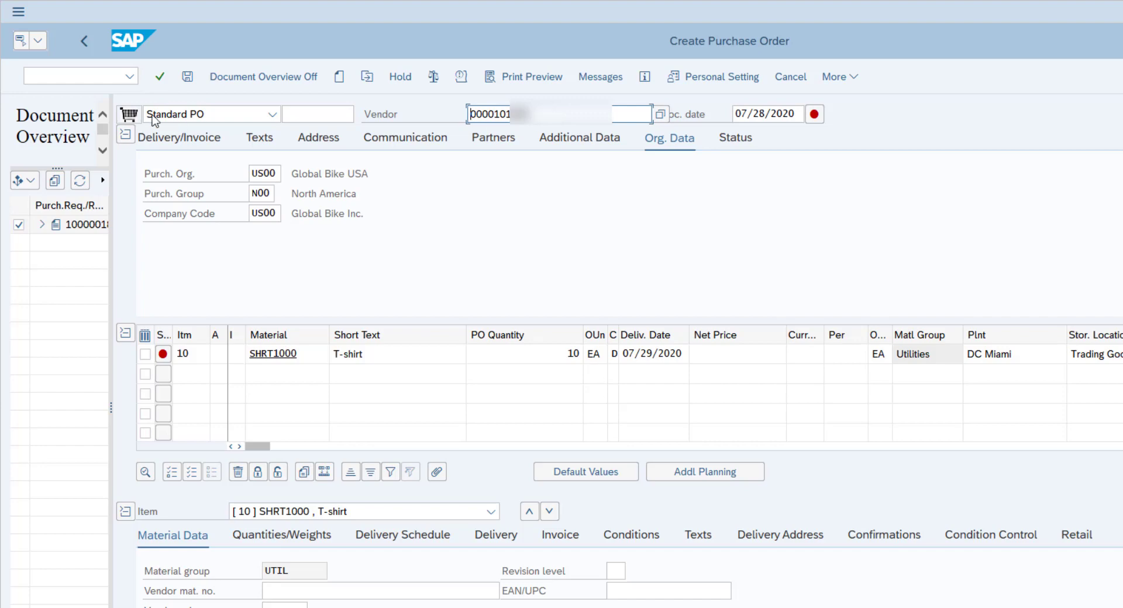
{"action": "left_click", "coordinate": [159, 76]}
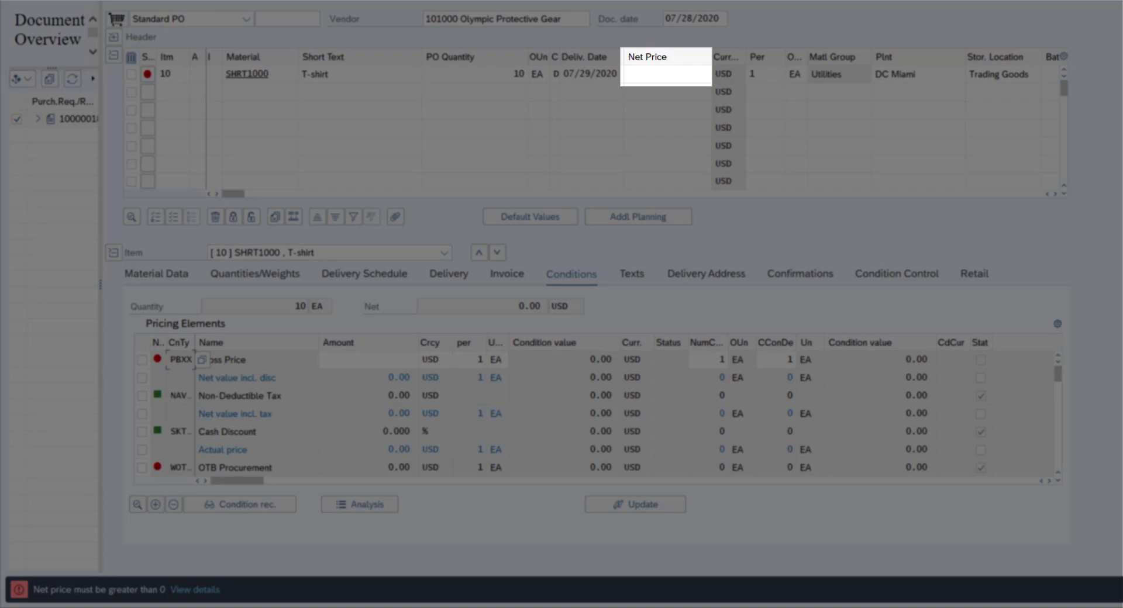
Set the net price of the T-shirt item to 15 USD per unit.
{"action": "left_click", "coordinate": [653, 75]}
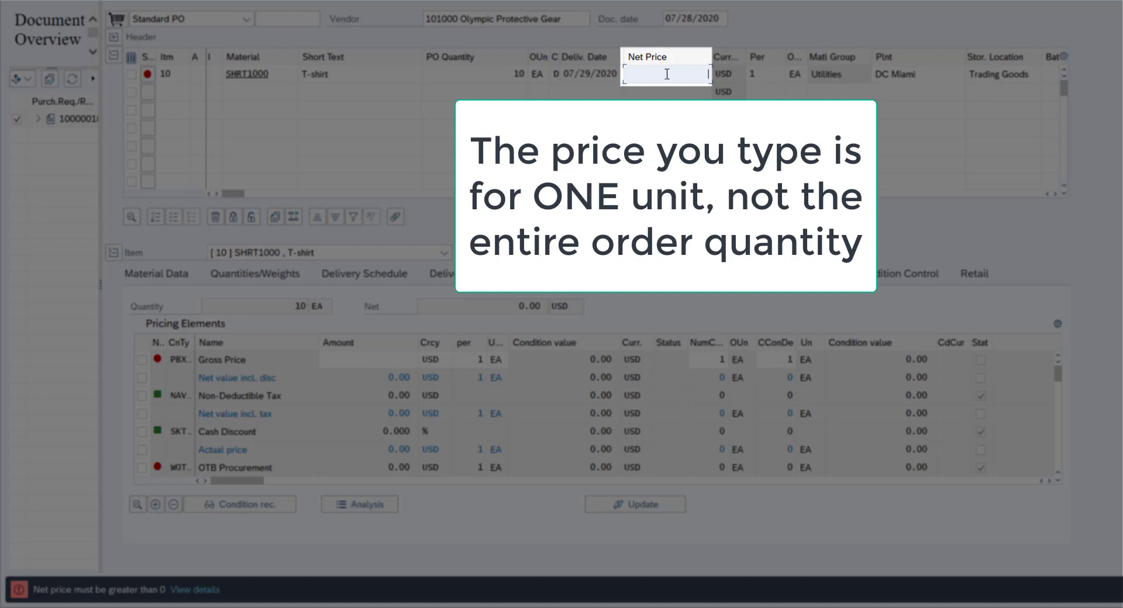
{"action": "type", "text": "15"}
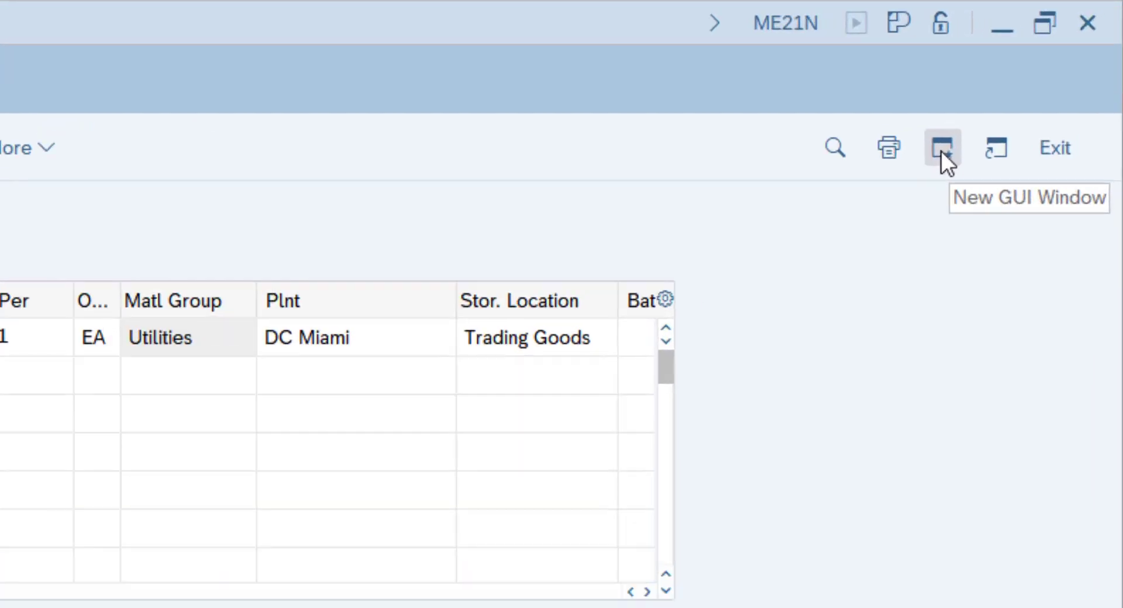
In a new SAP window, display the Accounting 1 view of material SHRT1000 for plant MI00.
{"action": "left_click", "coordinate": [878, 199]}
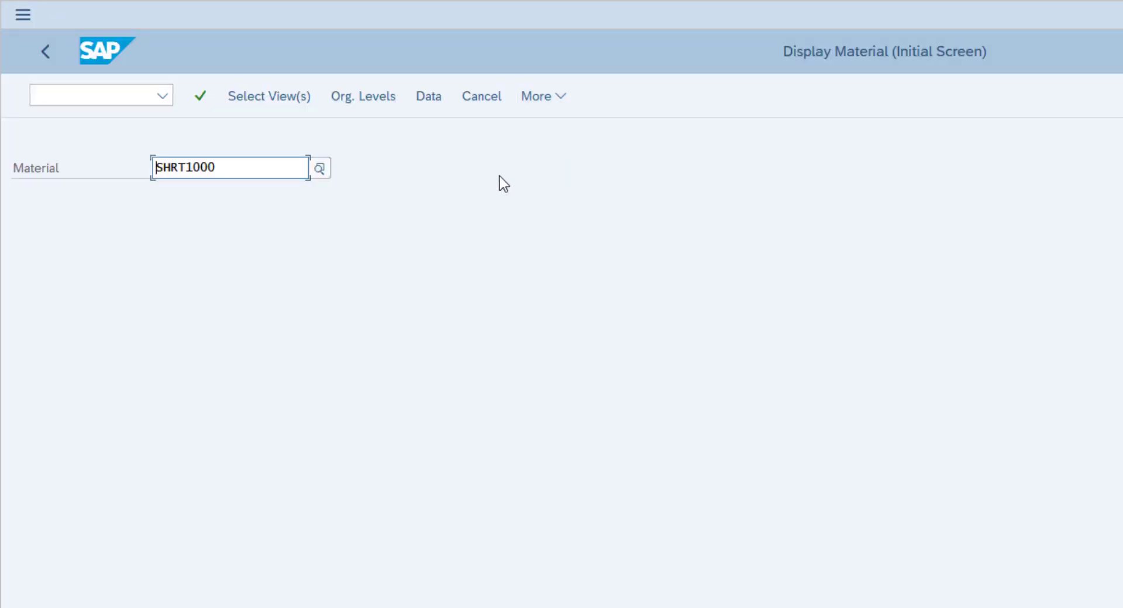
{"action": "left_click", "coordinate": [278, 97]}
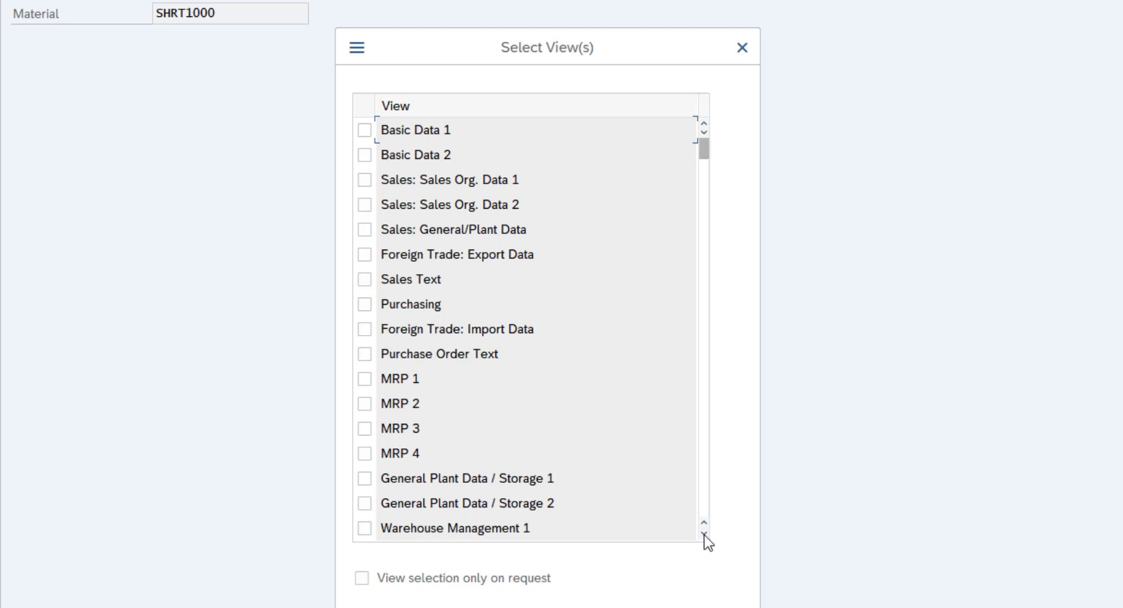
{"action": "left_click", "coordinate": [704, 535]}
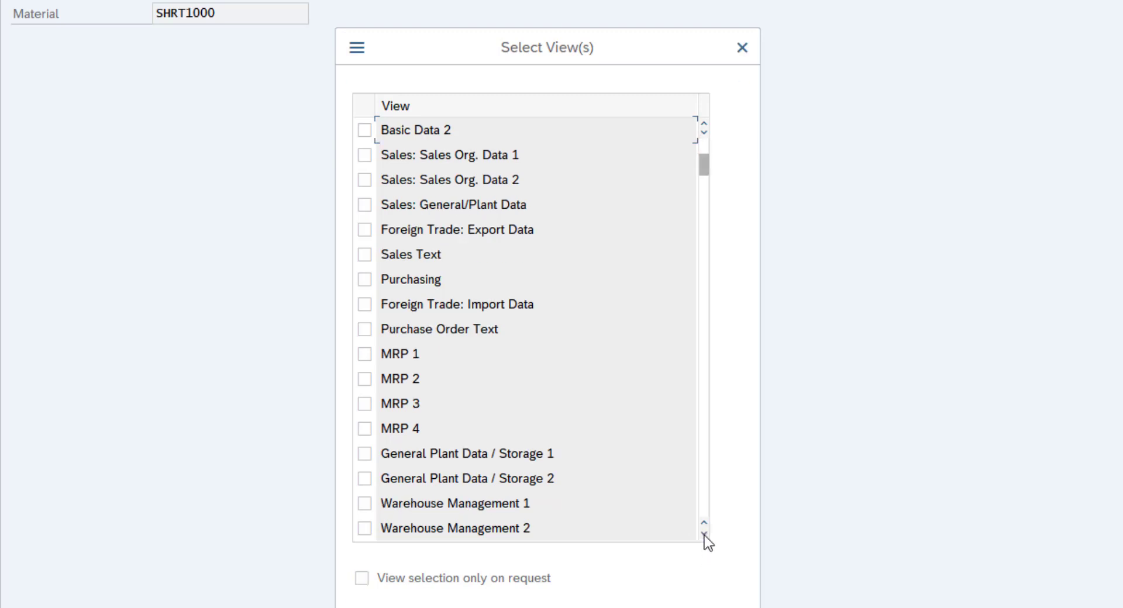
{"action": "left_click", "coordinate": [704, 535]}
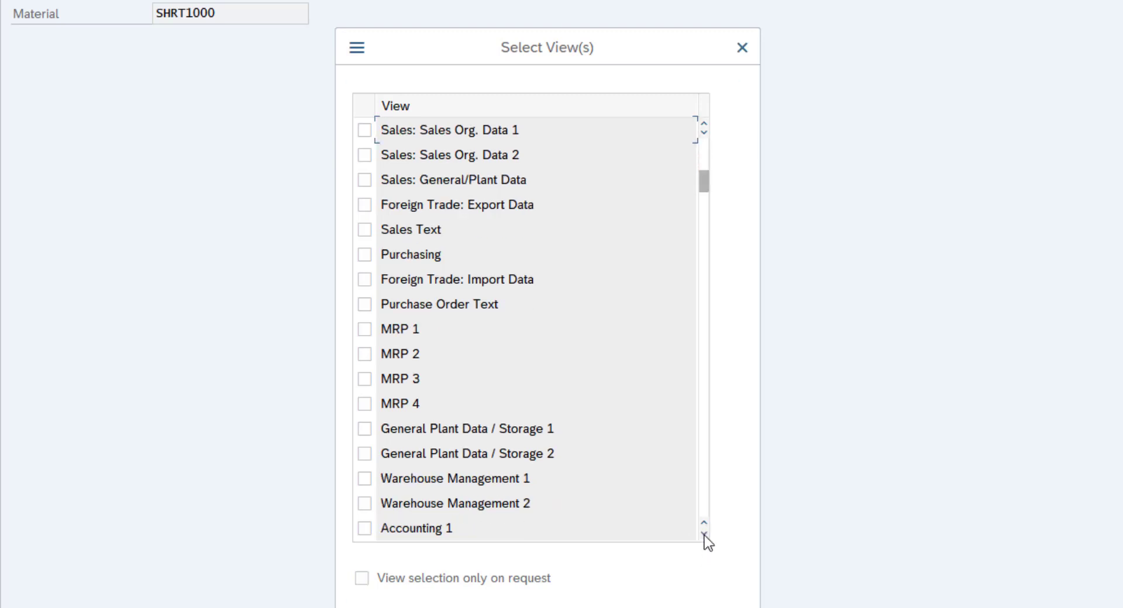
{"action": "left_click", "coordinate": [364, 529]}
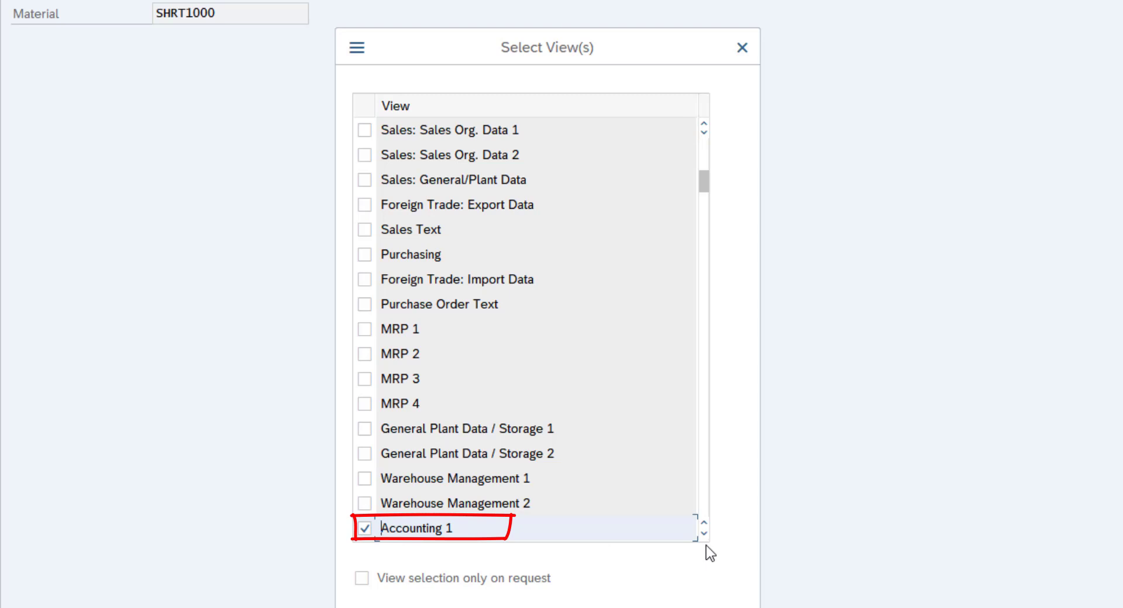
{"action": "key", "text": "Return"}
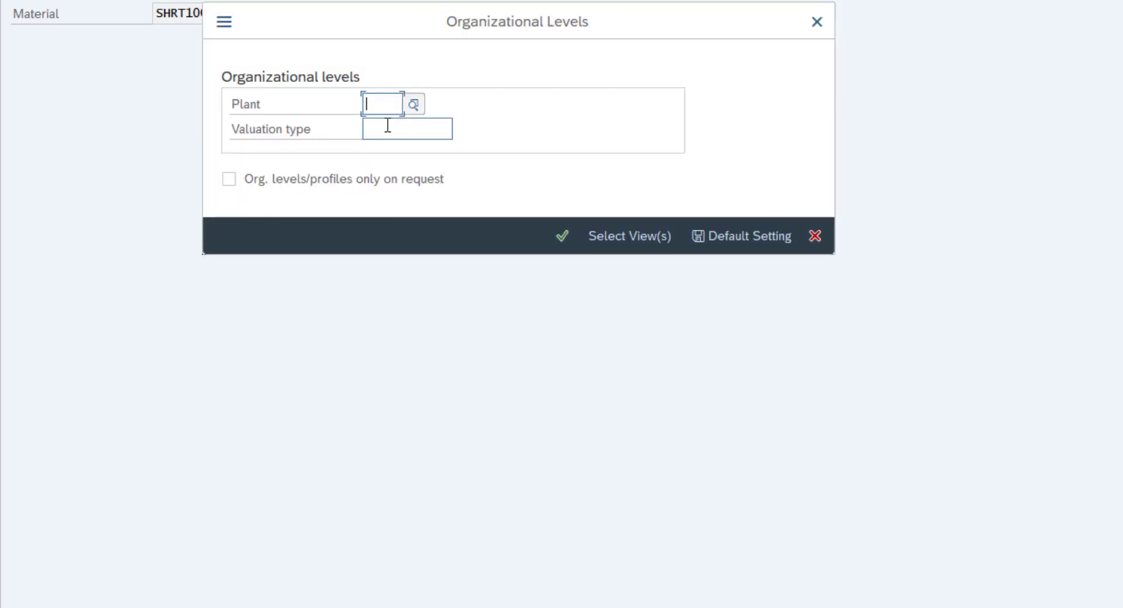
{"action": "type", "text": "mi00"}
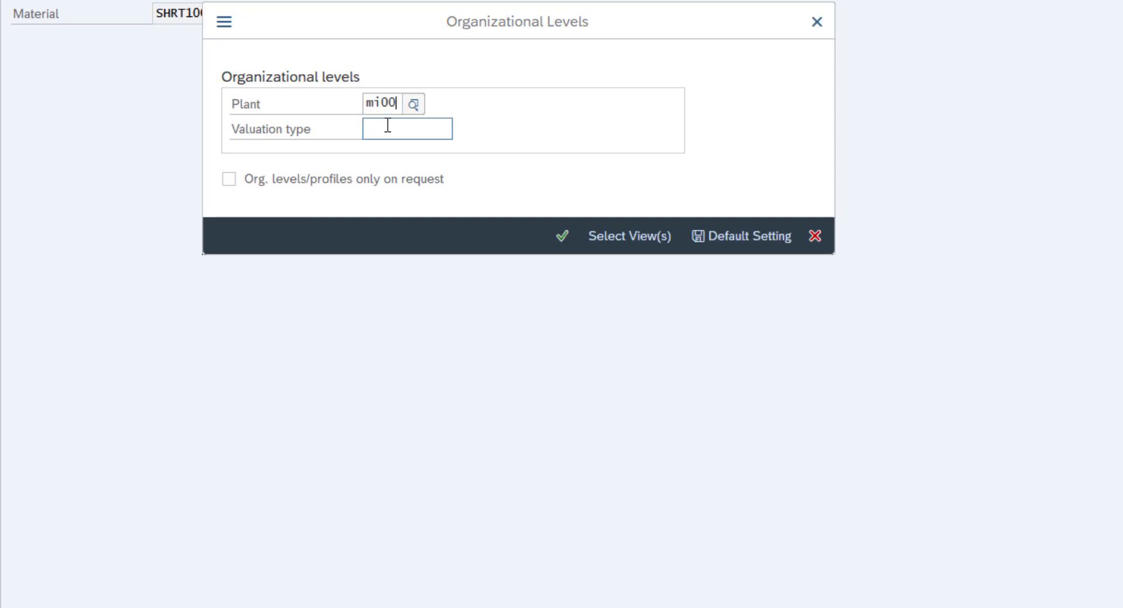
{"action": "left_click", "coordinate": [377, 233]}
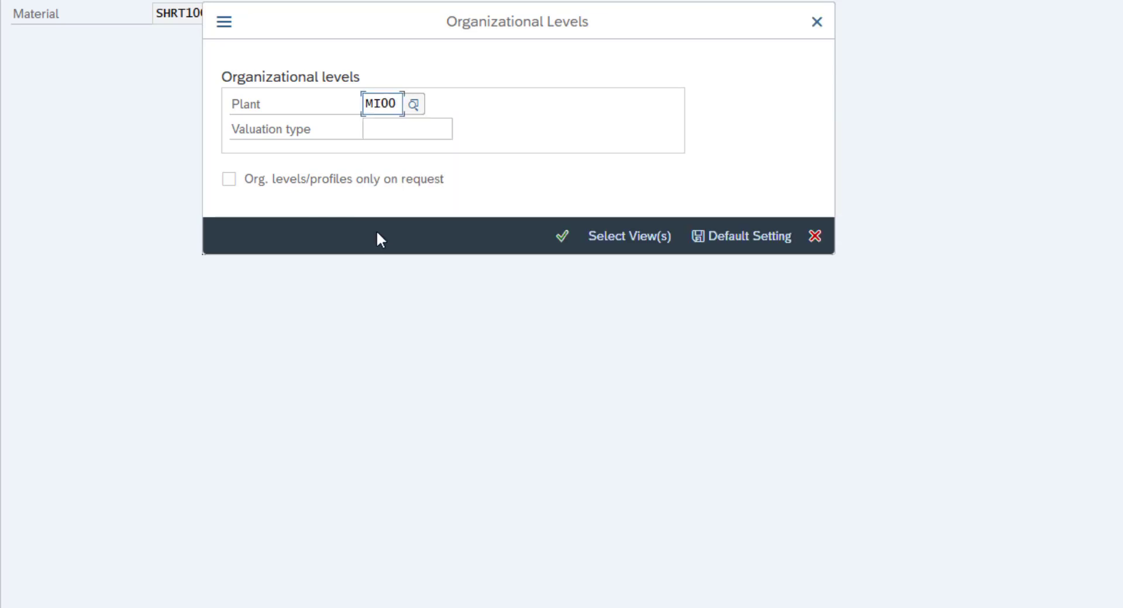
{"action": "left_click", "coordinate": [560, 236]}
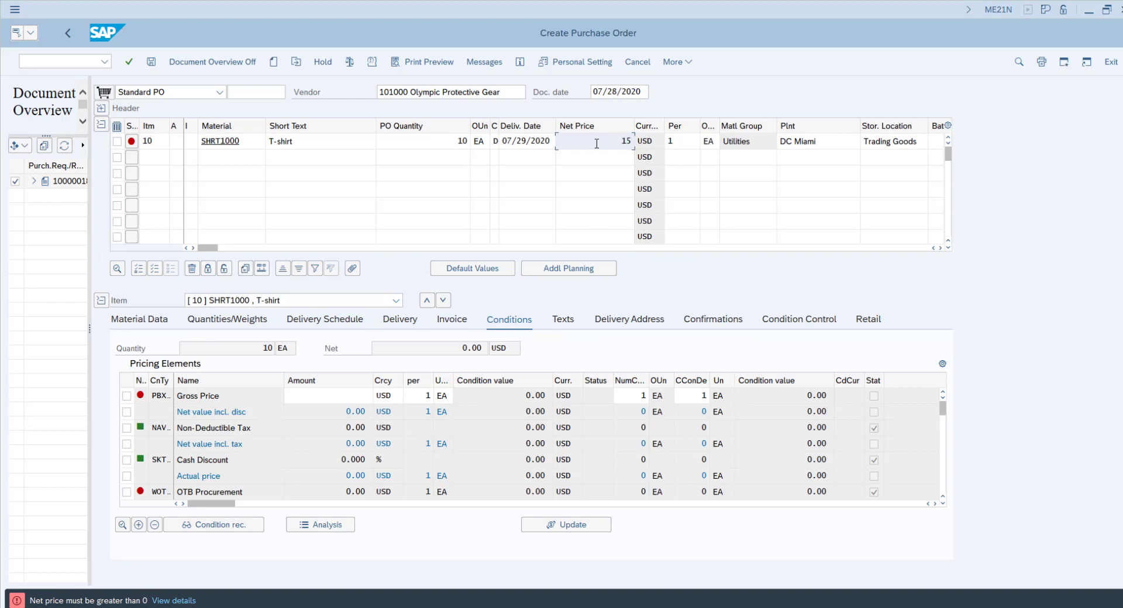
Validate and save the purchase order, and record its number in Notepad below the requisition number.
{"action": "left_click", "coordinate": [130, 64]}
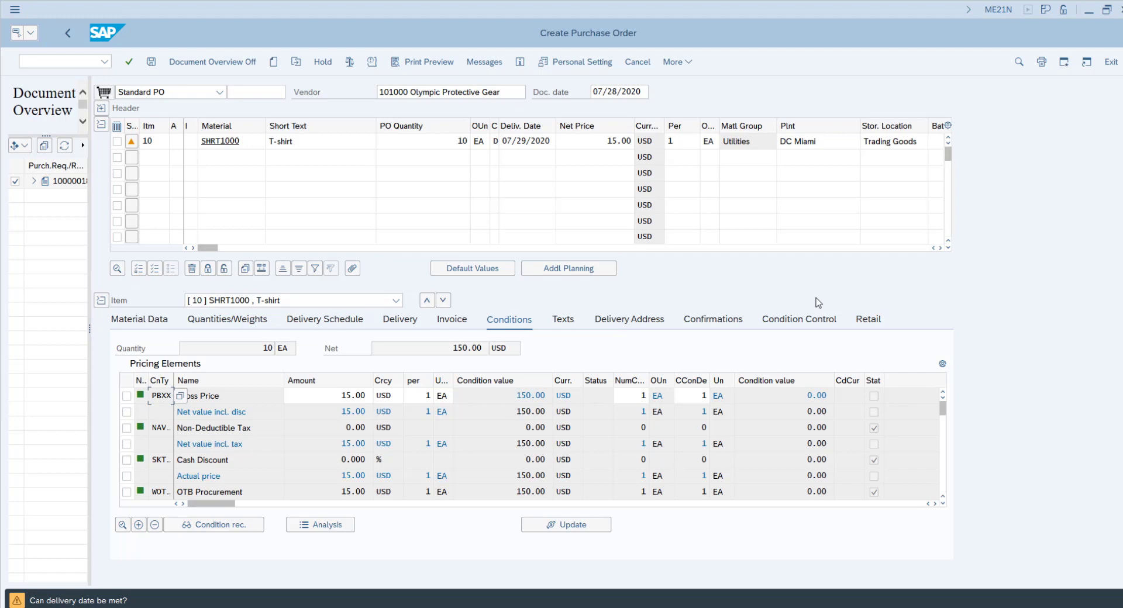
{"action": "left_click", "coordinate": [151, 62]}
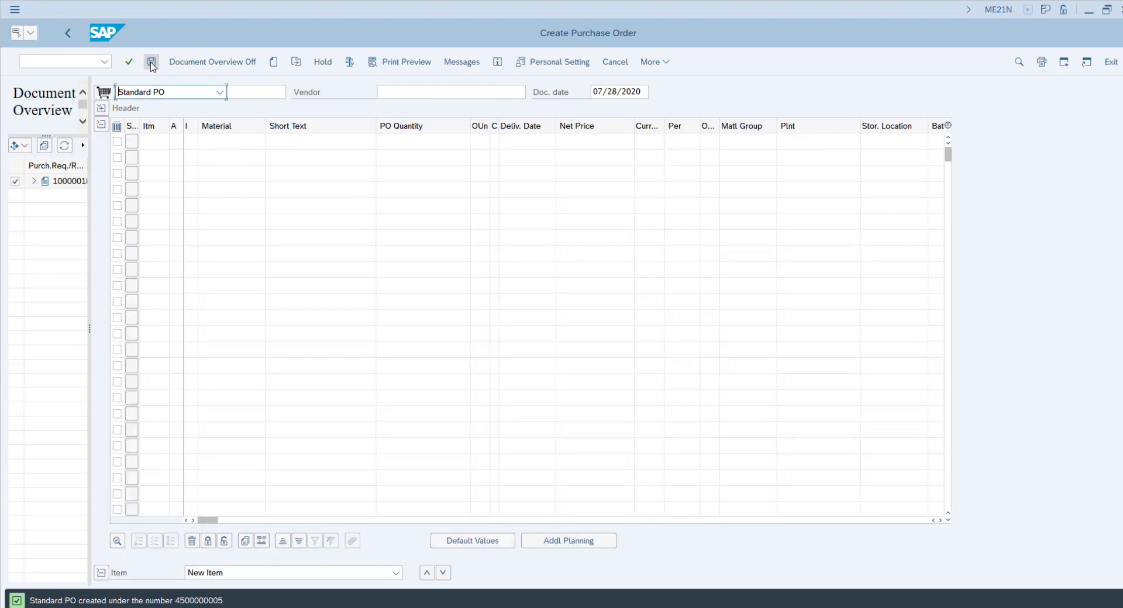
{"action": "double_click", "coordinate": [206, 601]}
{"action": "key", "text": "ctrl+c"}
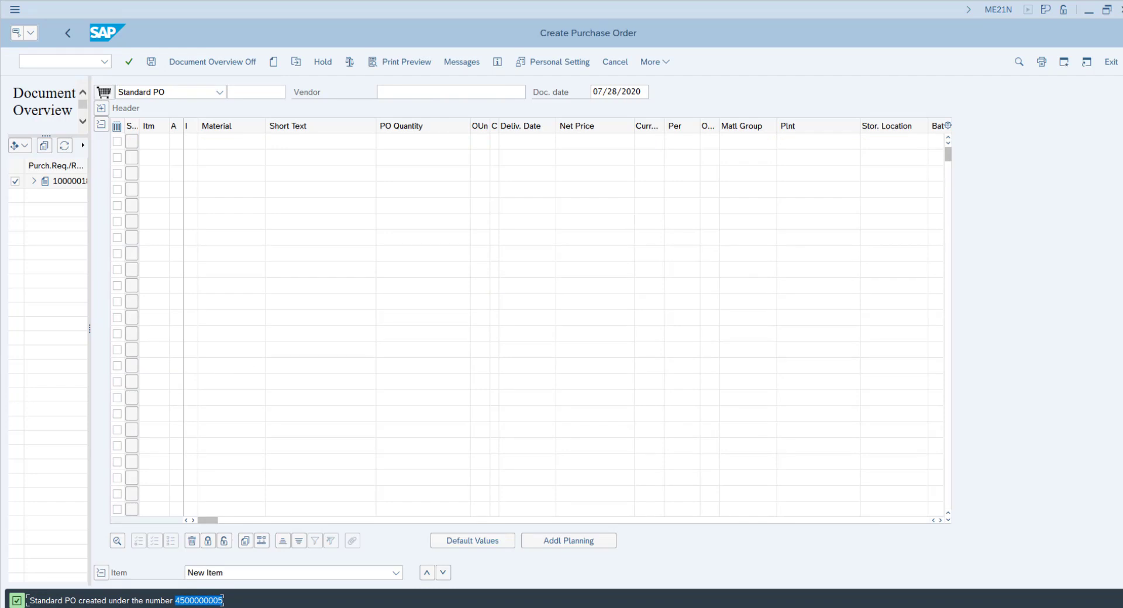
{"action": "key", "text": "alt+Tab"}
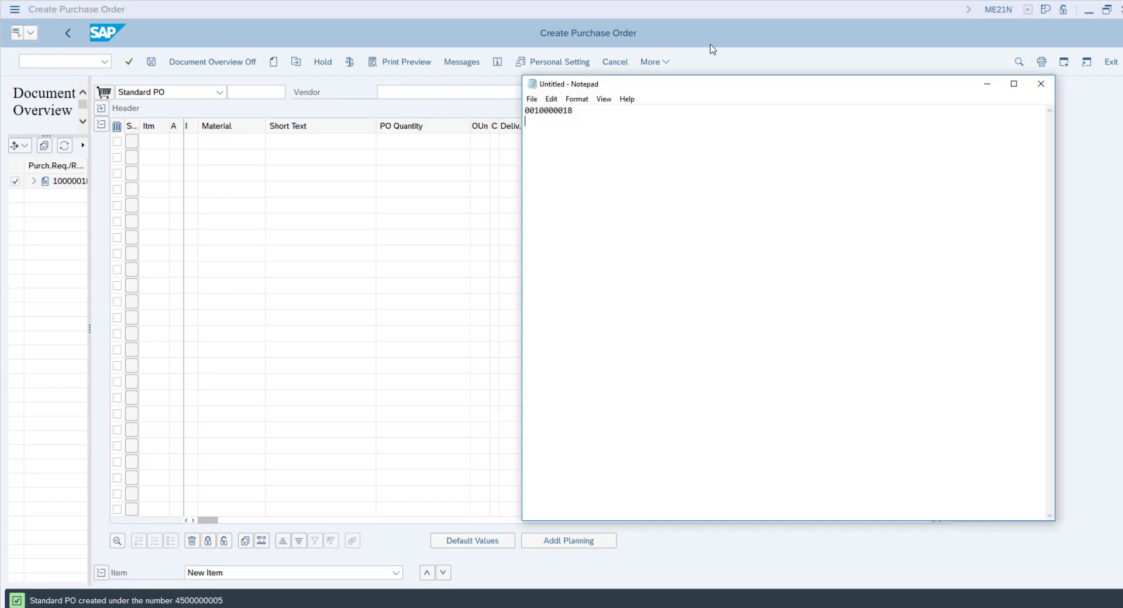
{"action": "key", "text": "ctrl+v"}
{"action": "left_click", "coordinate": [366, 246]}
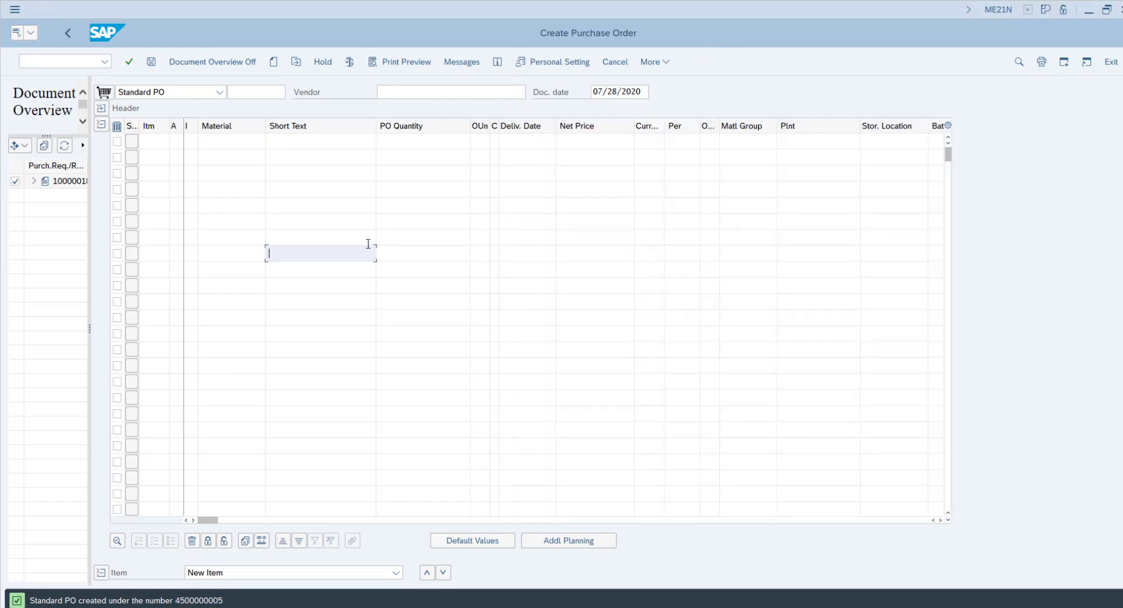
Return to SAP Easy Access and open transaction MIGO.
{"action": "left_click", "coordinate": [68, 33]}
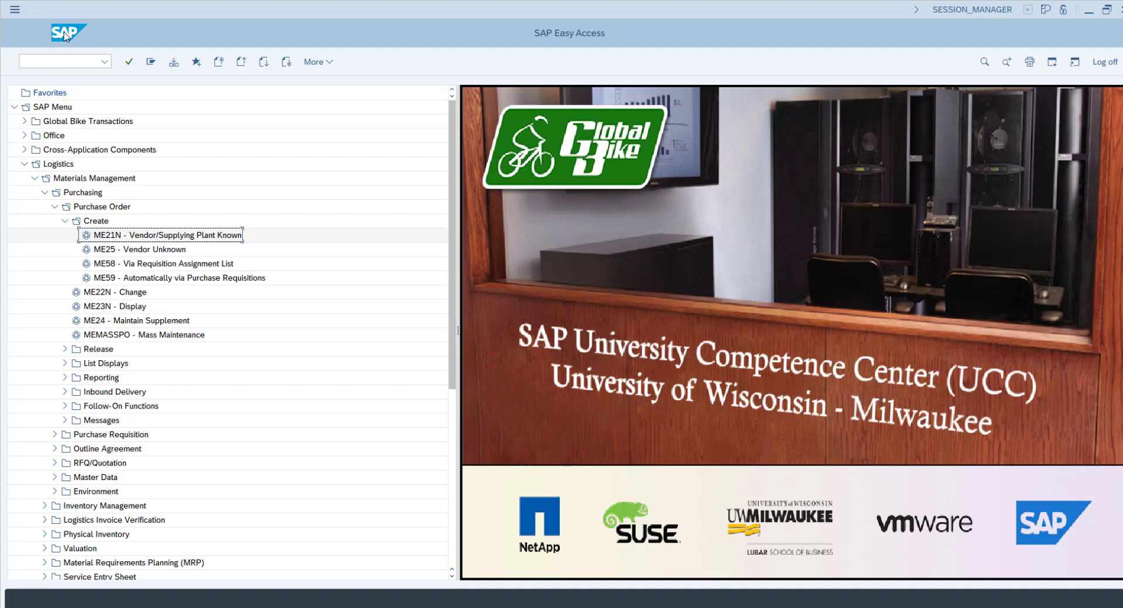
{"action": "left_click", "coordinate": [61, 60]}
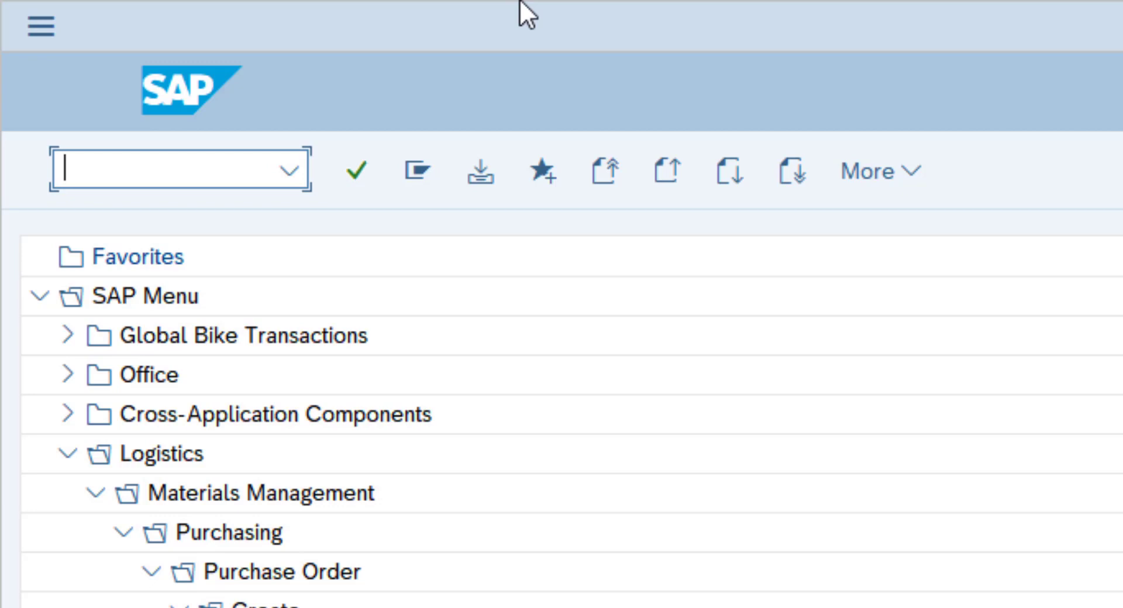
{"action": "type", "text": "MIG"}
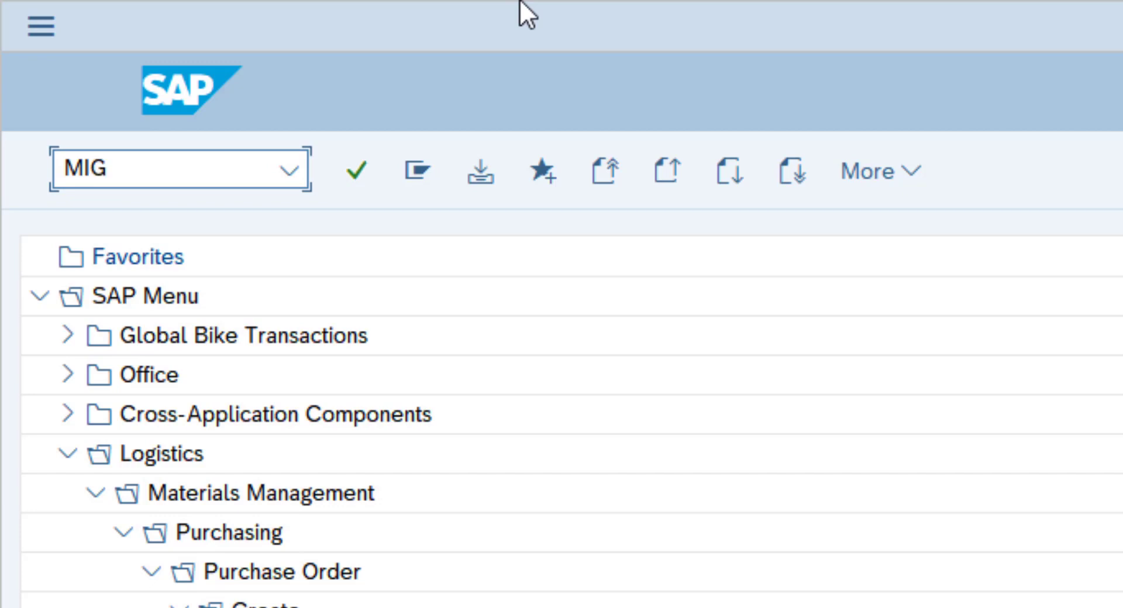
{"action": "type", "text": "O"}
{"action": "key", "text": "Return"}
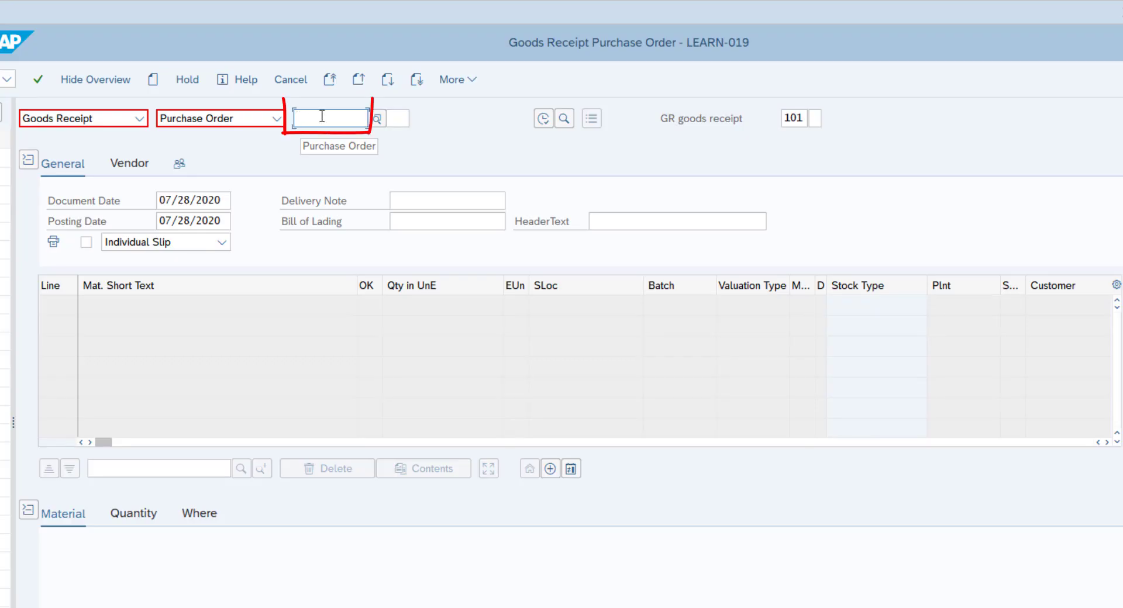
Copy the purchase order number from Notepad into the goods receipt and load the order's items.
{"action": "key", "text": "alt+Tab"}
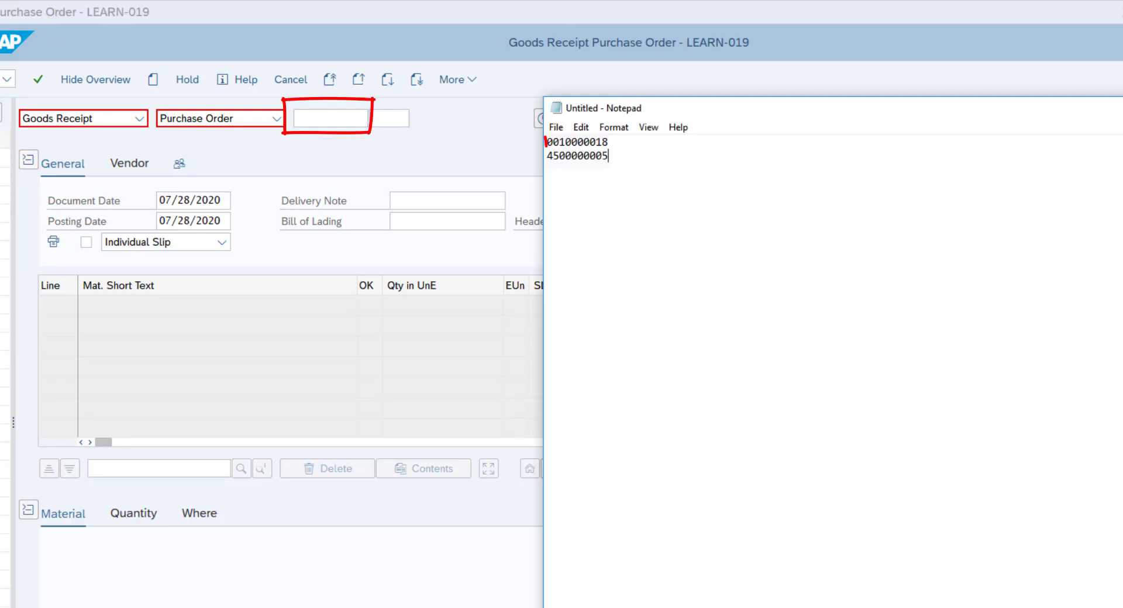
{"action": "left_click_drag", "start_coordinate": [610, 158], "coordinate": [537, 163]}
{"action": "key", "text": "ctrl+c"}
{"action": "left_click", "coordinate": [318, 120]}
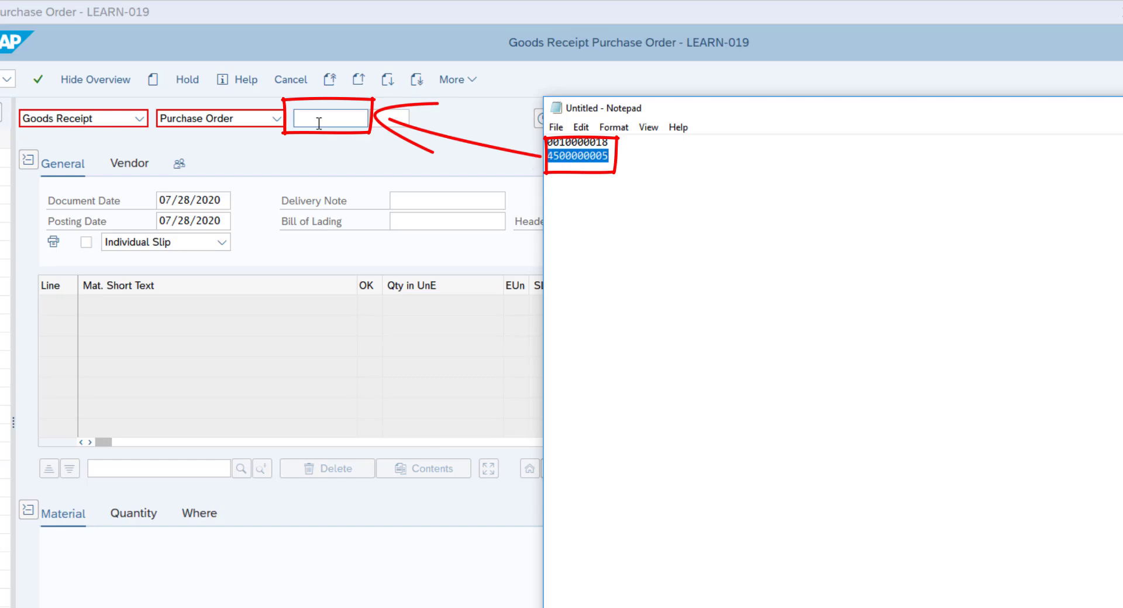
{"action": "key", "text": "ctrl+v"}
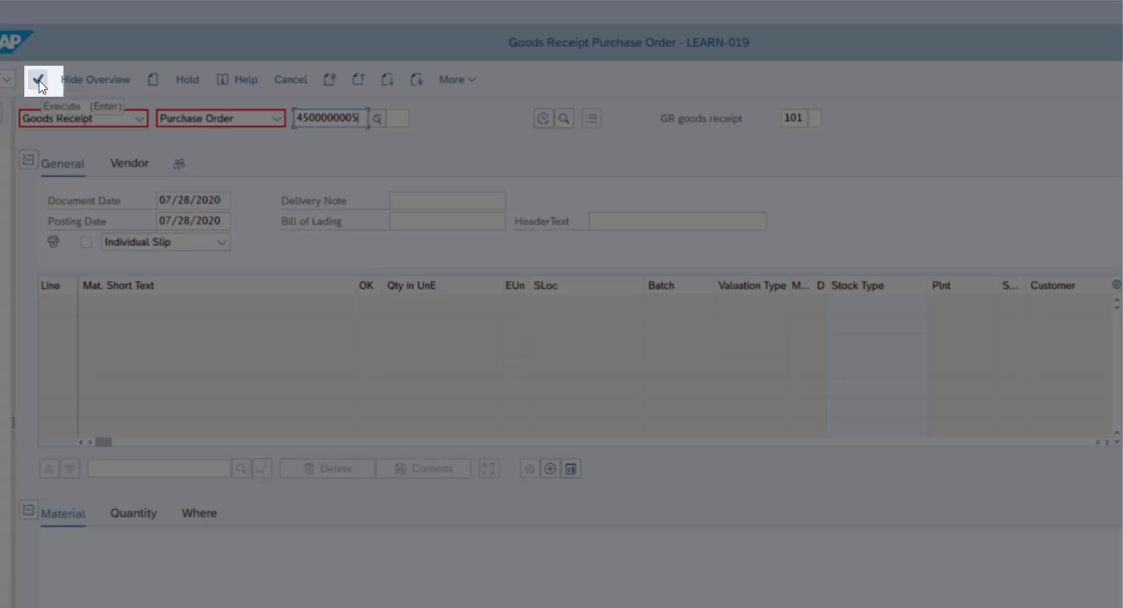
{"action": "left_click", "coordinate": [38, 84]}
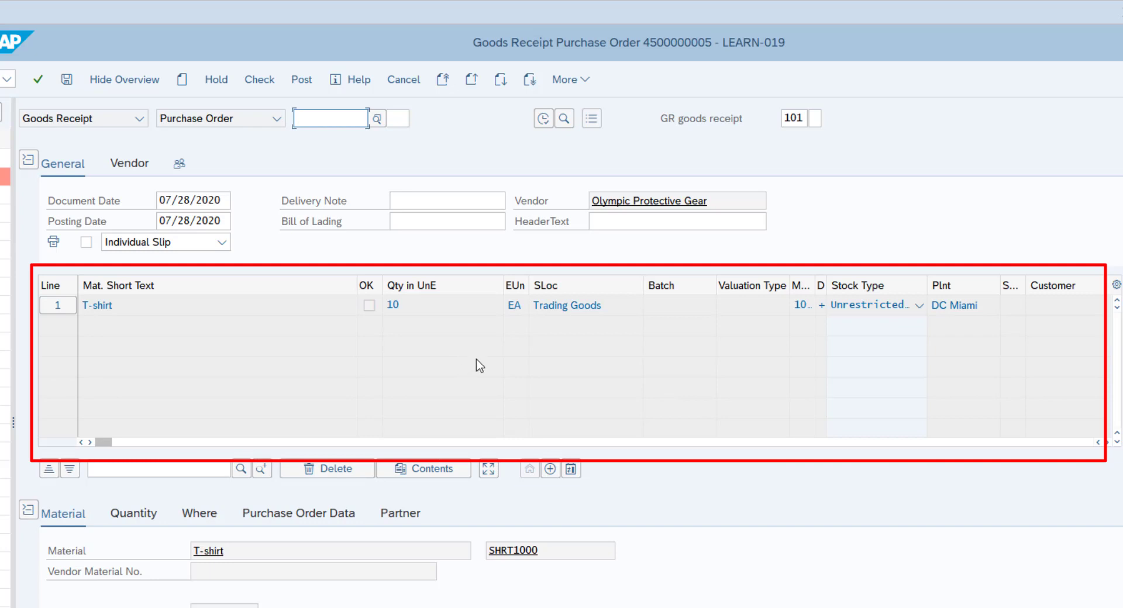
Collapse the goods receipt's item details and mark the T-shirt line as OK.
{"action": "left_click", "coordinate": [370, 316]}
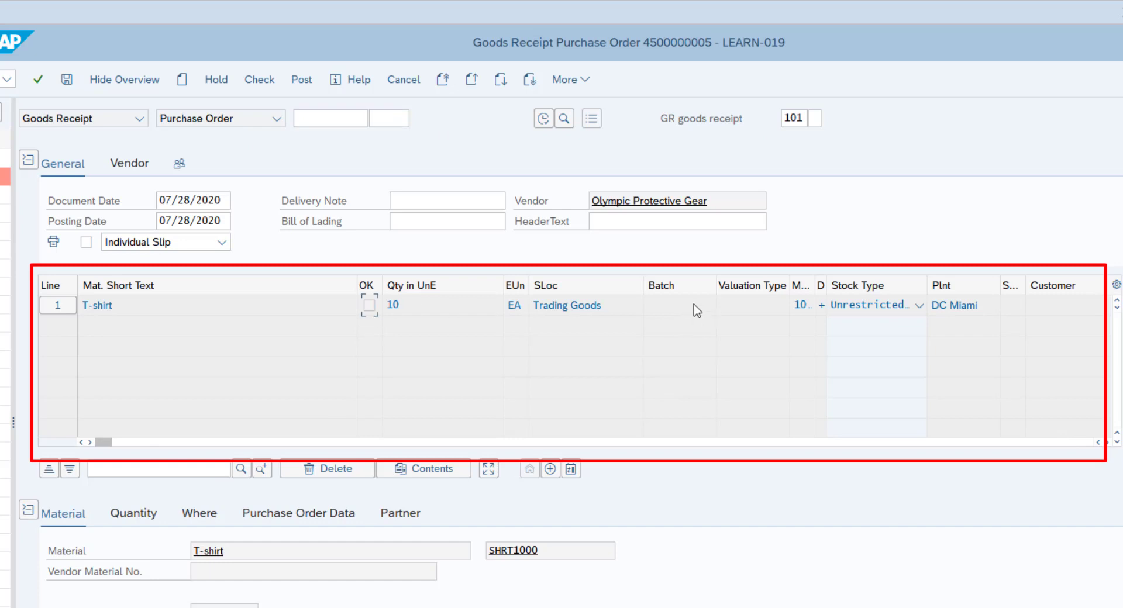
{"action": "left_click", "coordinate": [636, 308]}
{"action": "left_click", "coordinate": [29, 511]}
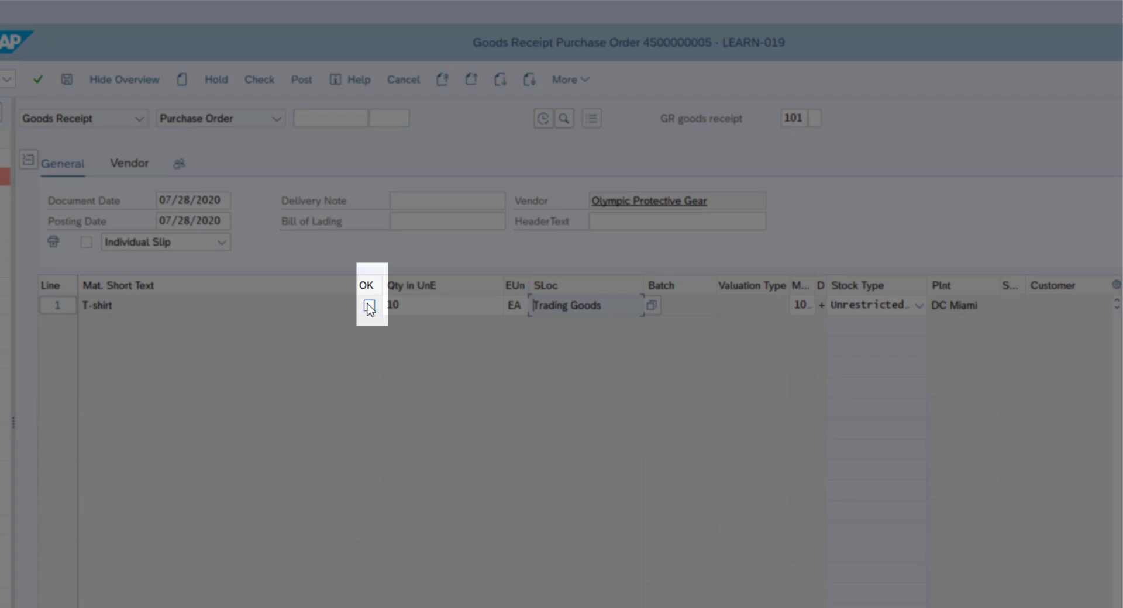
{"action": "left_click", "coordinate": [368, 306]}
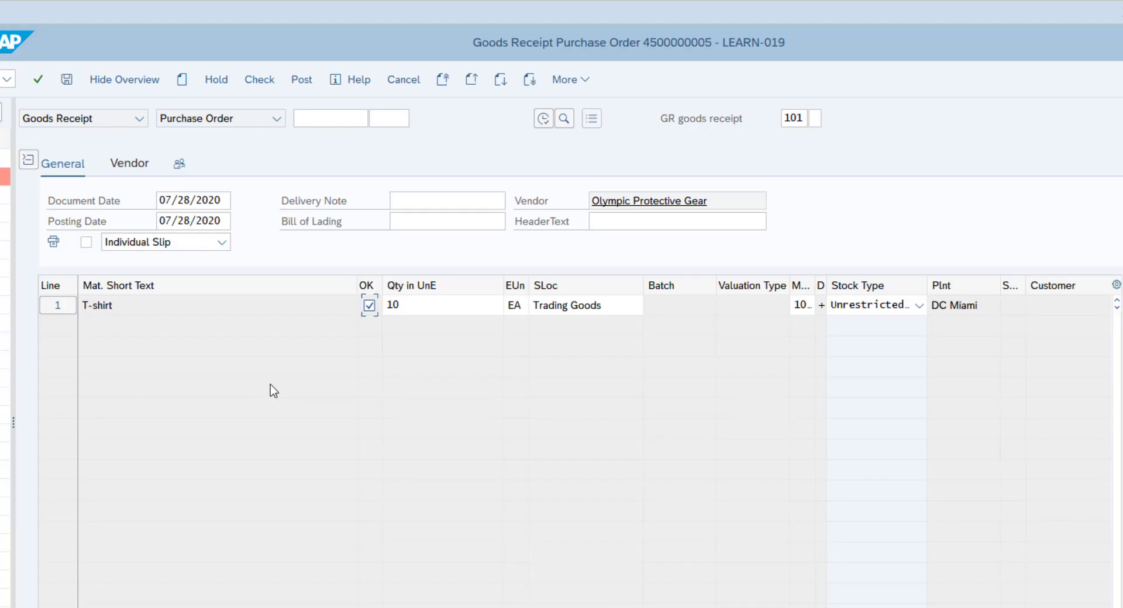
Keep the T-shirt line's stock type at unrestricted use and save the goods receipt.
{"action": "left_click", "coordinate": [918, 307]}
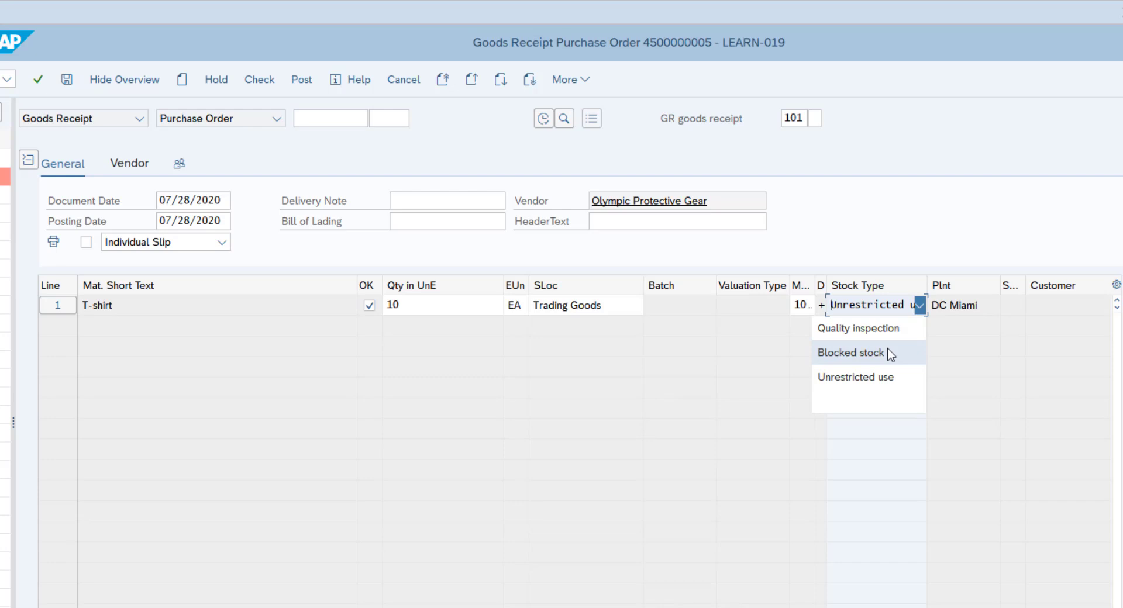
{"action": "left_click", "coordinate": [920, 306]}
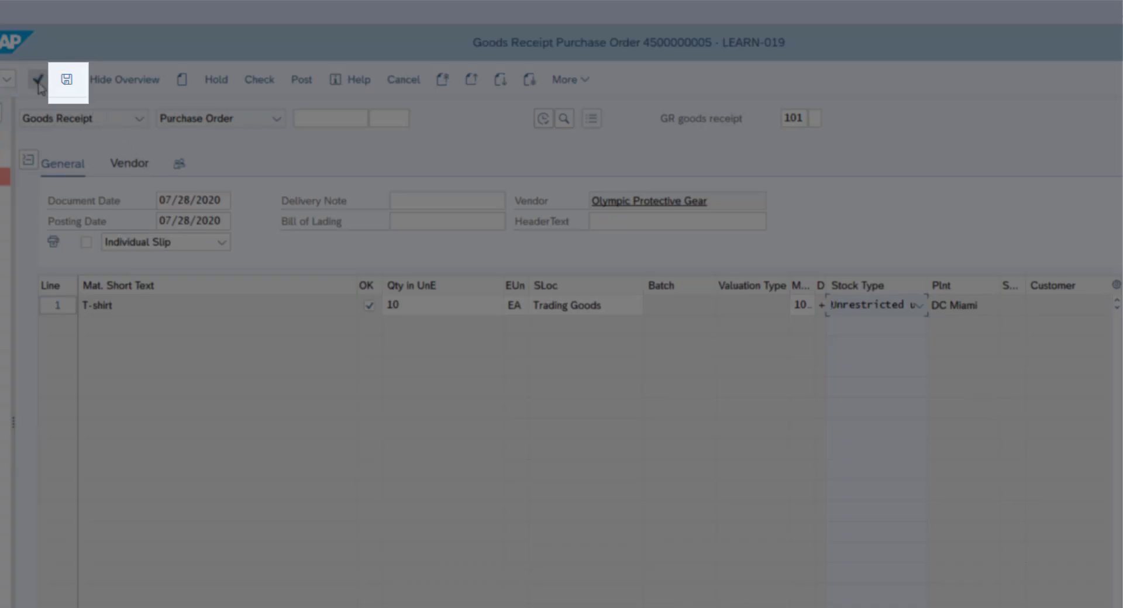
{"action": "left_click", "coordinate": [68, 82]}
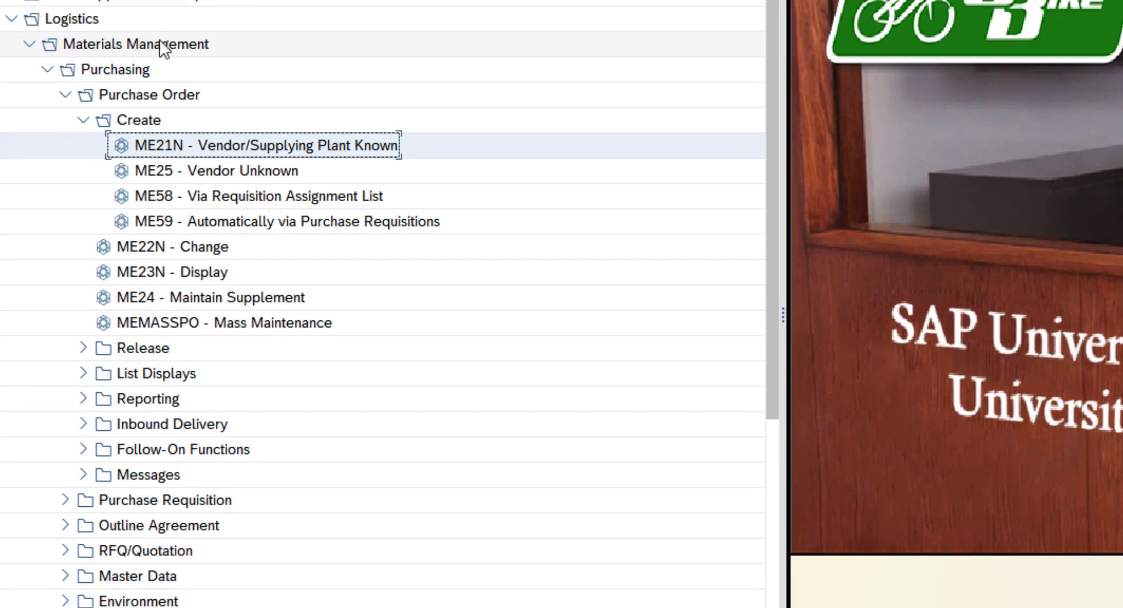
Collapse the Purchasing folder and open transaction MIRO - Enter Invoice under Logistics Invoice Verification, Document Entry.
{"action": "left_click", "coordinate": [48, 70]}
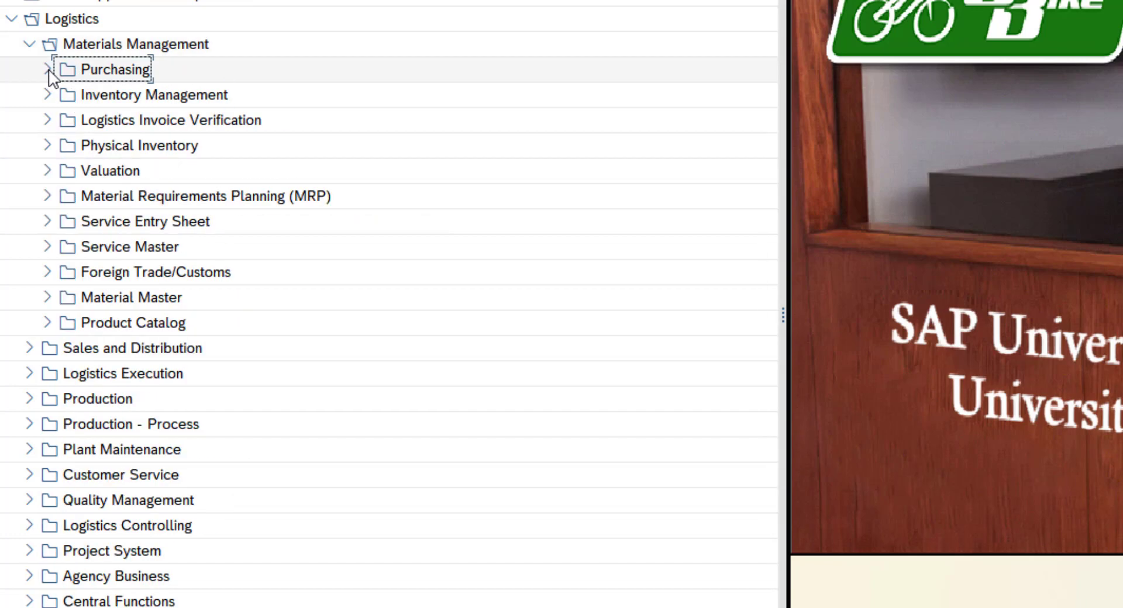
{"action": "left_click", "coordinate": [48, 121]}
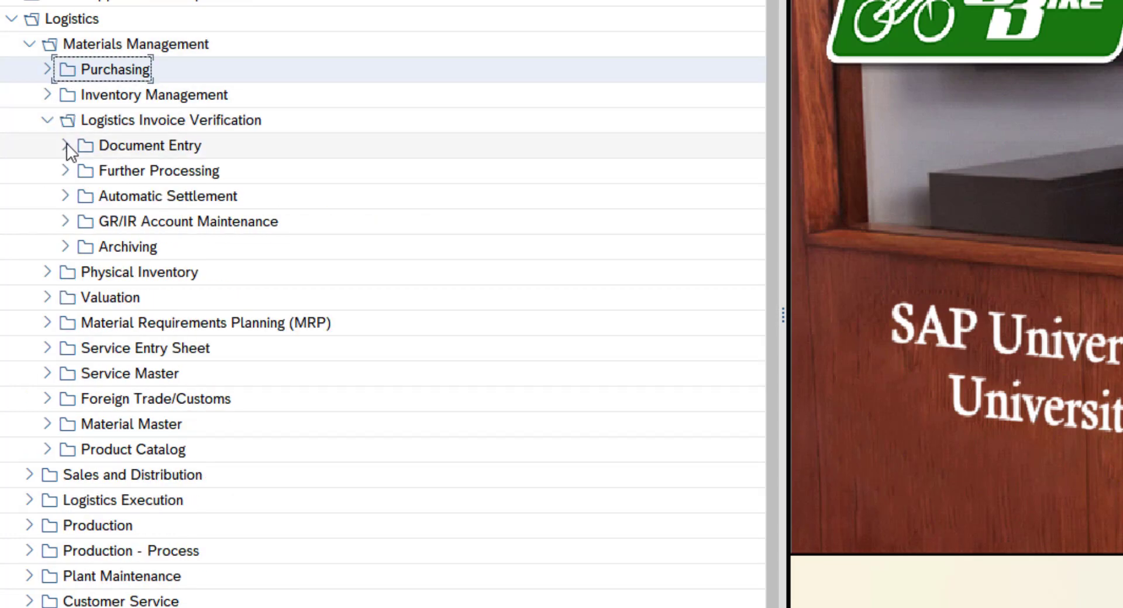
{"action": "left_click", "coordinate": [66, 146]}
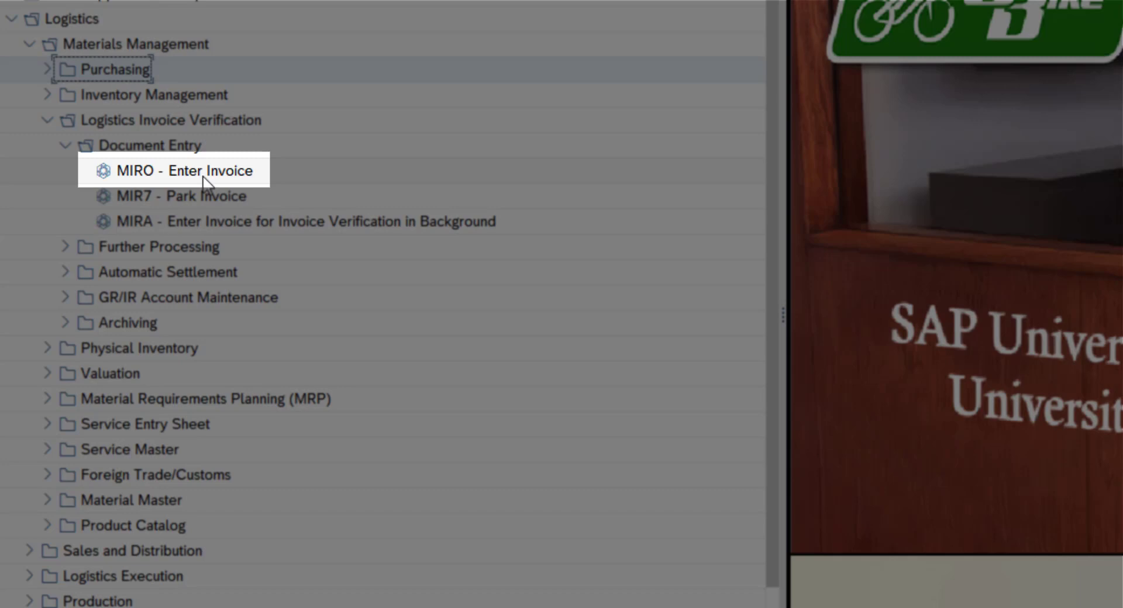
{"action": "left_click", "coordinate": [203, 176]}
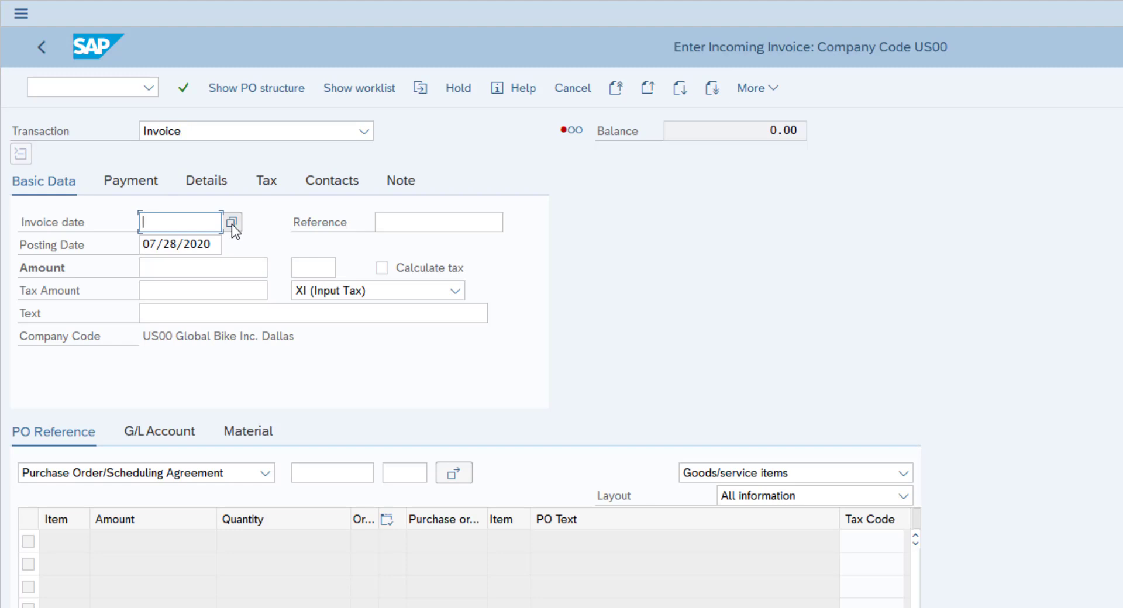
Set the invoice date to 07/28/2020 and load the purchase order's items using the order number from Notepad.
{"action": "left_click", "coordinate": [231, 224]}
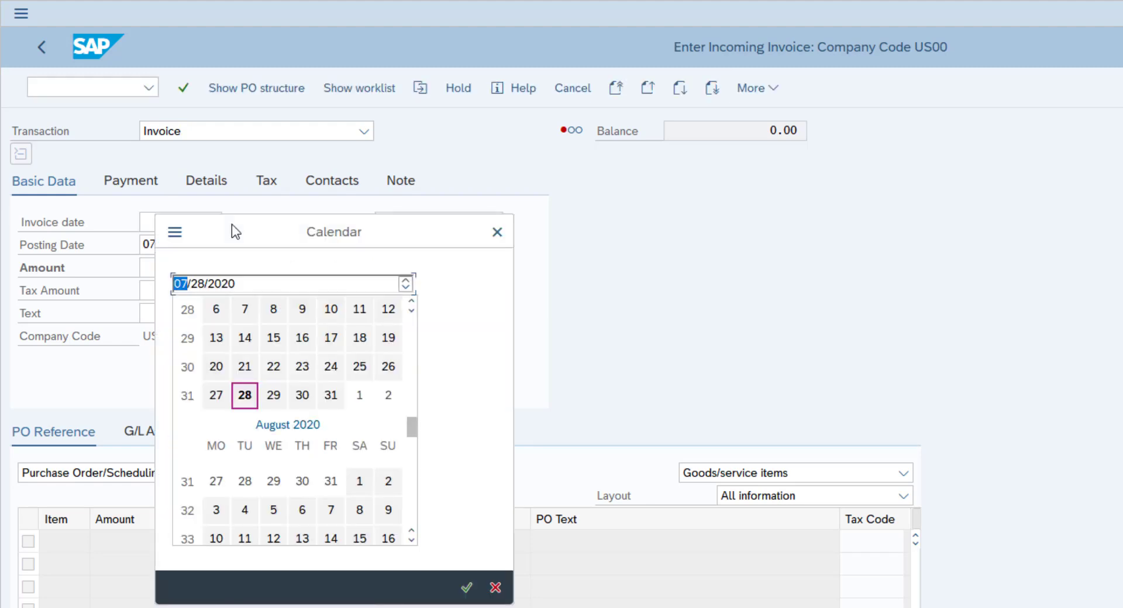
{"action": "left_click", "coordinate": [470, 589]}
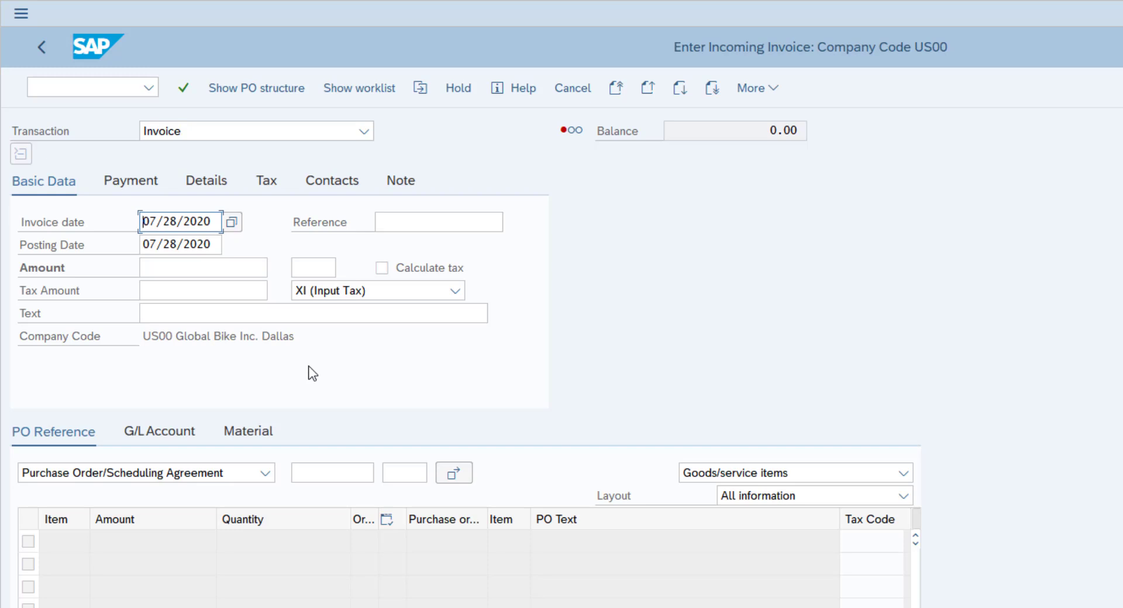
{"action": "left_click", "coordinate": [329, 472]}
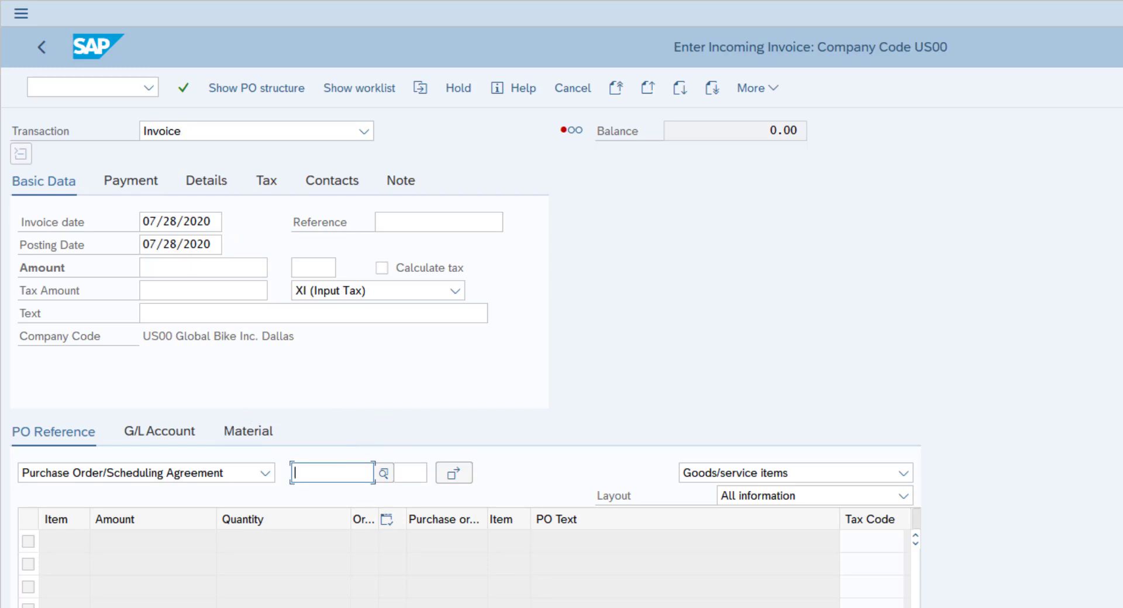
{"action": "key", "text": "alt+Tab"}
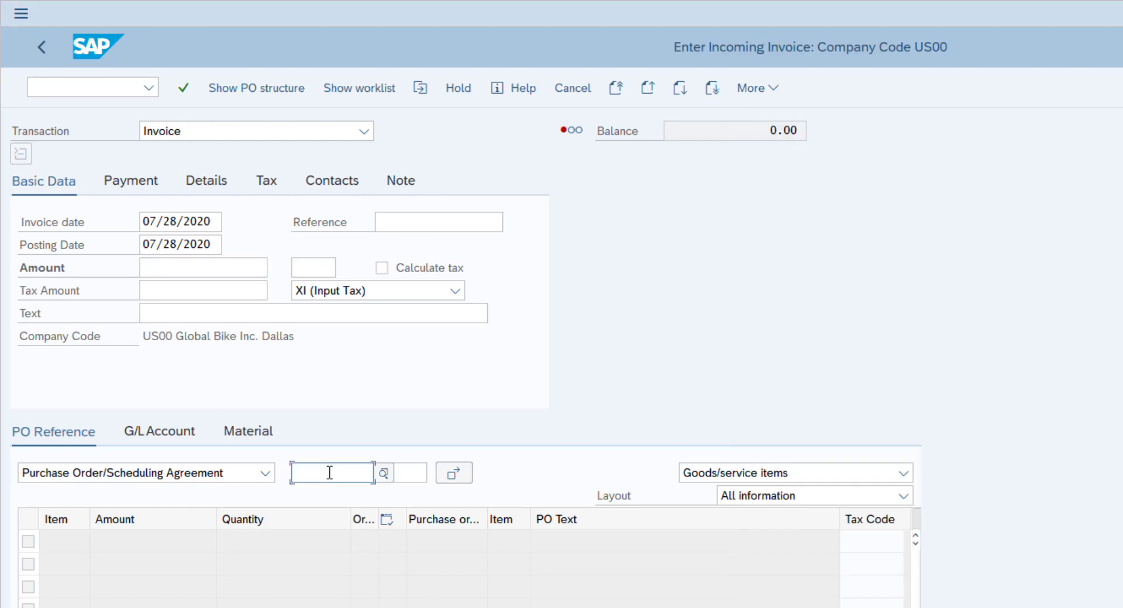
{"action": "left_click", "coordinate": [301, 471]}
{"action": "key", "text": "ctrl+v"}
{"action": "left_click", "coordinate": [184, 90]}
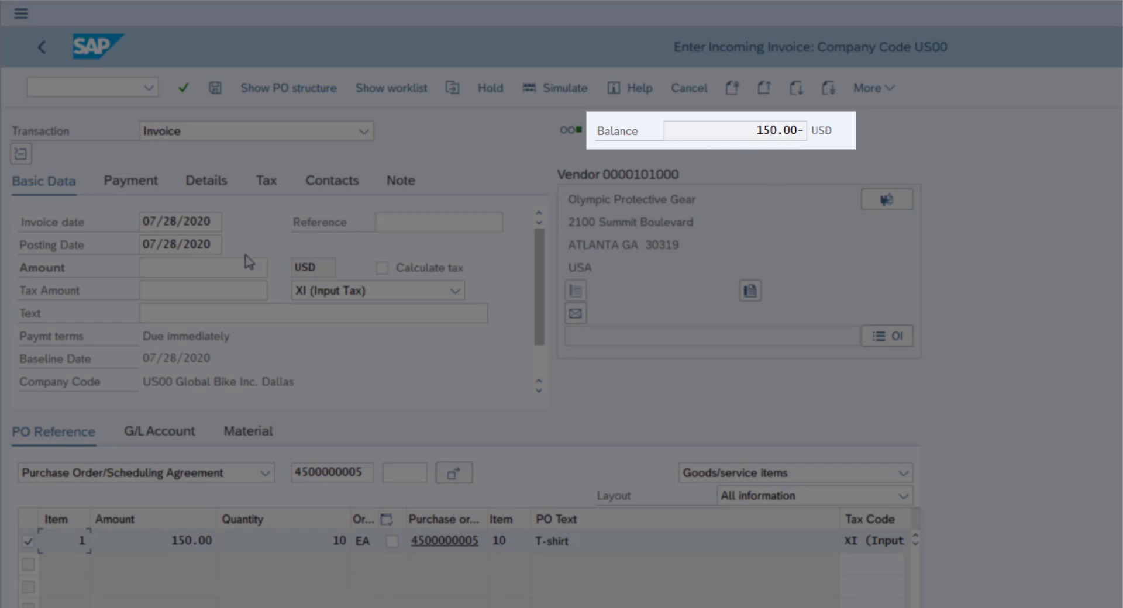
Enter 150 as the invoice amount, validate the entry, and save the incoming invoice.
{"action": "left_click", "coordinate": [231, 264]}
{"action": "type", "text": "150"}
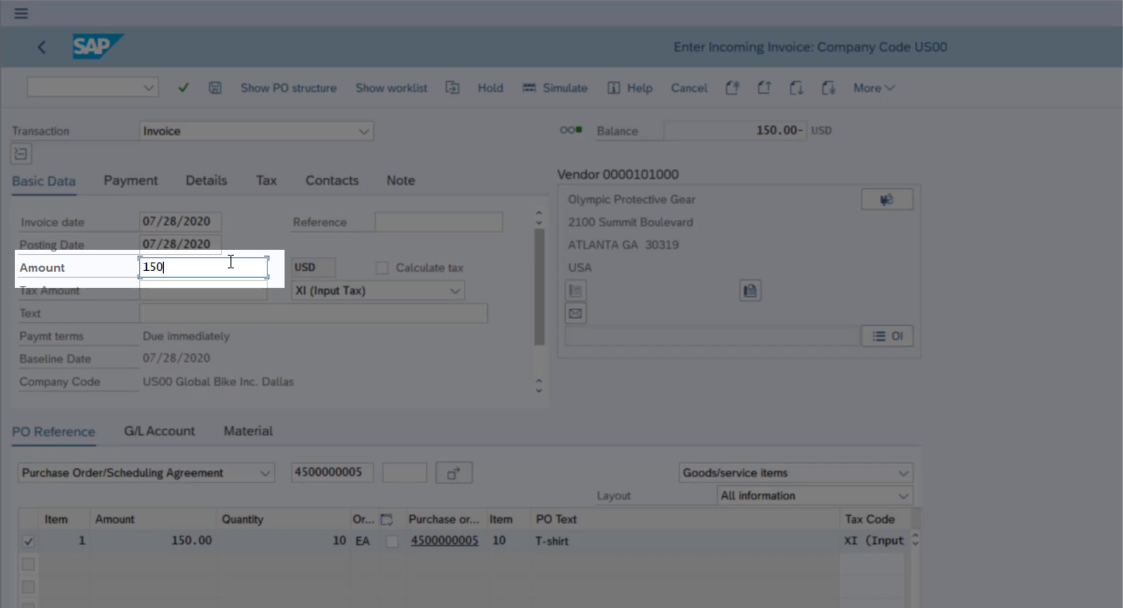
{"action": "left_click", "coordinate": [184, 87]}
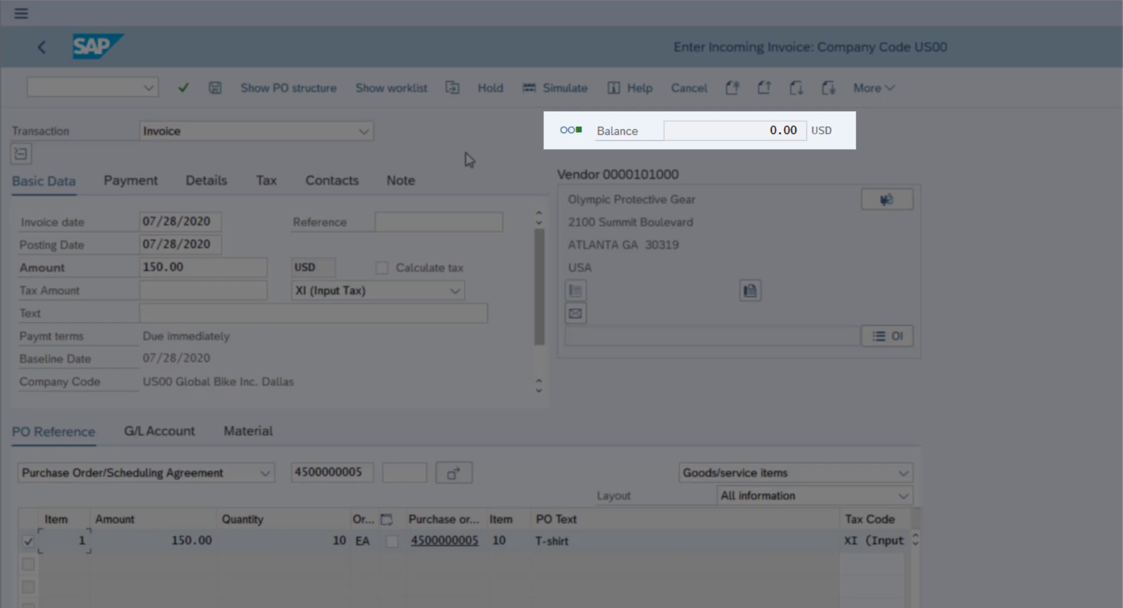
{"action": "left_click", "coordinate": [214, 87]}
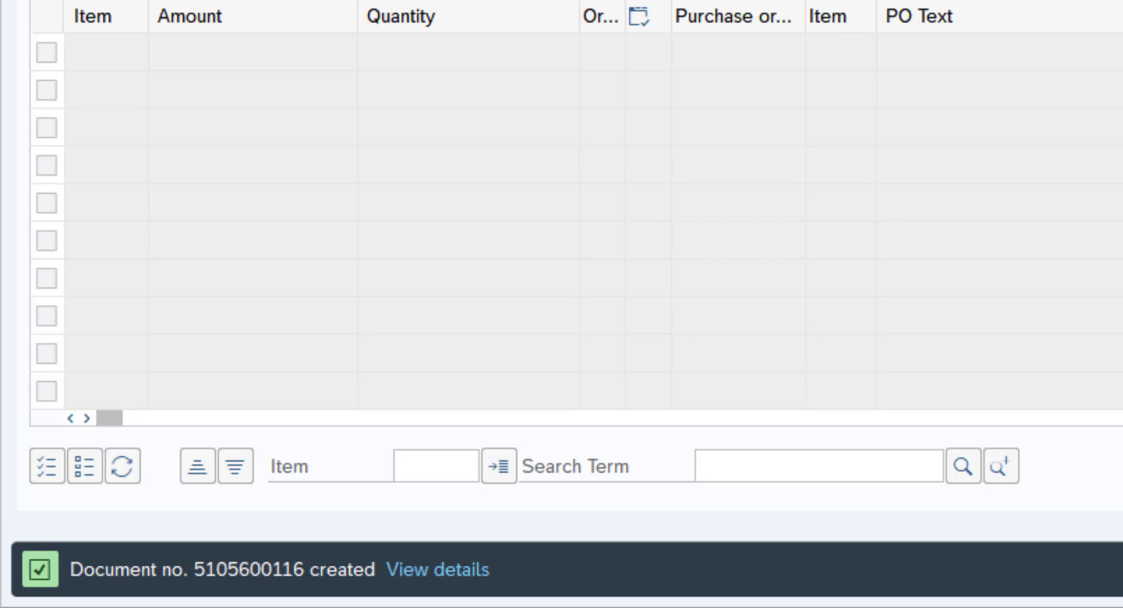
Return to SAP Easy Access and open transaction F-53 - Post under Accounts Payable, Document Entry, Outgoing Payment.
{"action": "left_click", "coordinate": [30, 34]}
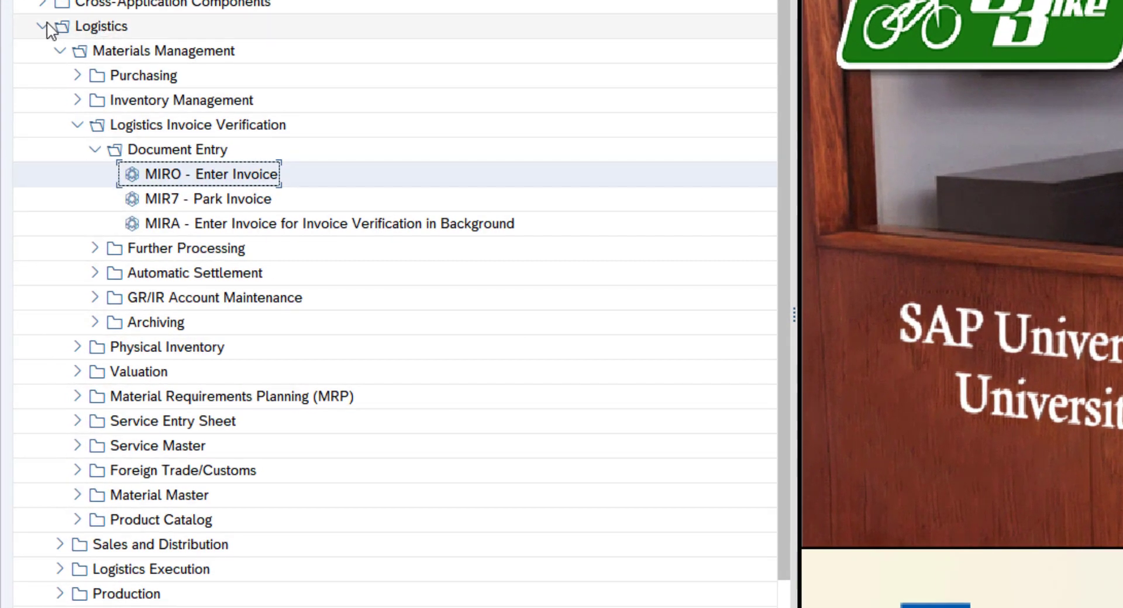
{"action": "left_click", "coordinate": [48, 26]}
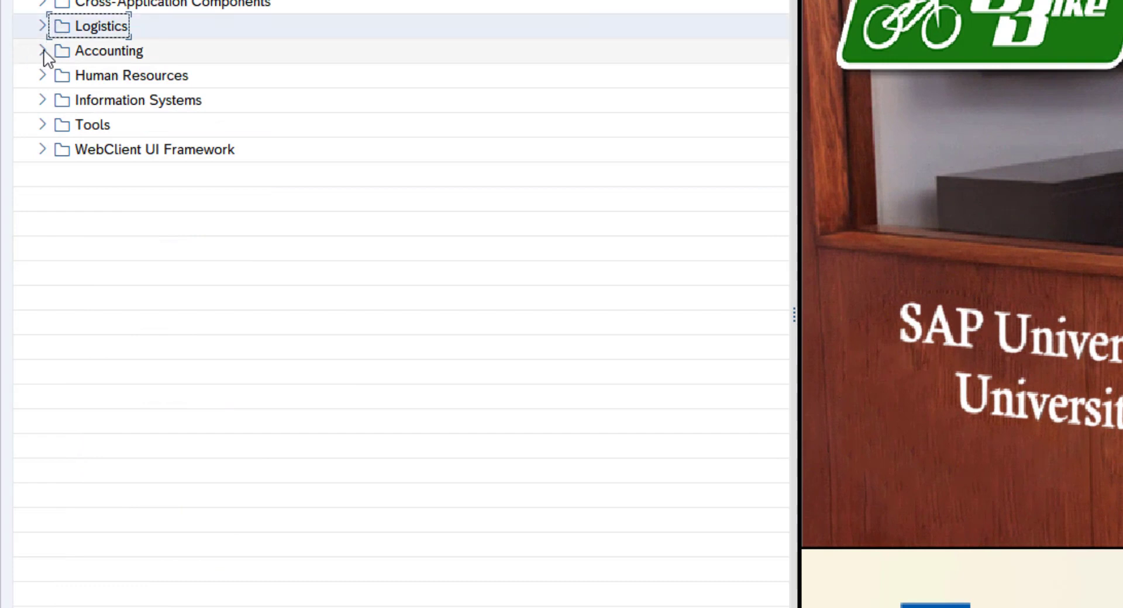
{"action": "left_click", "coordinate": [44, 52]}
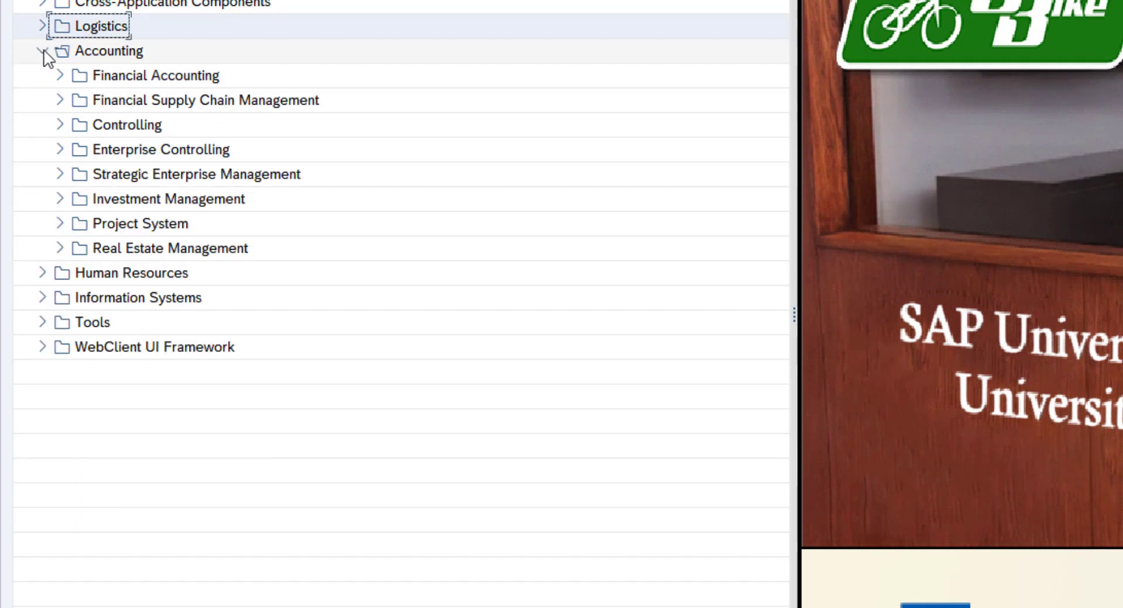
{"action": "left_click", "coordinate": [60, 76]}
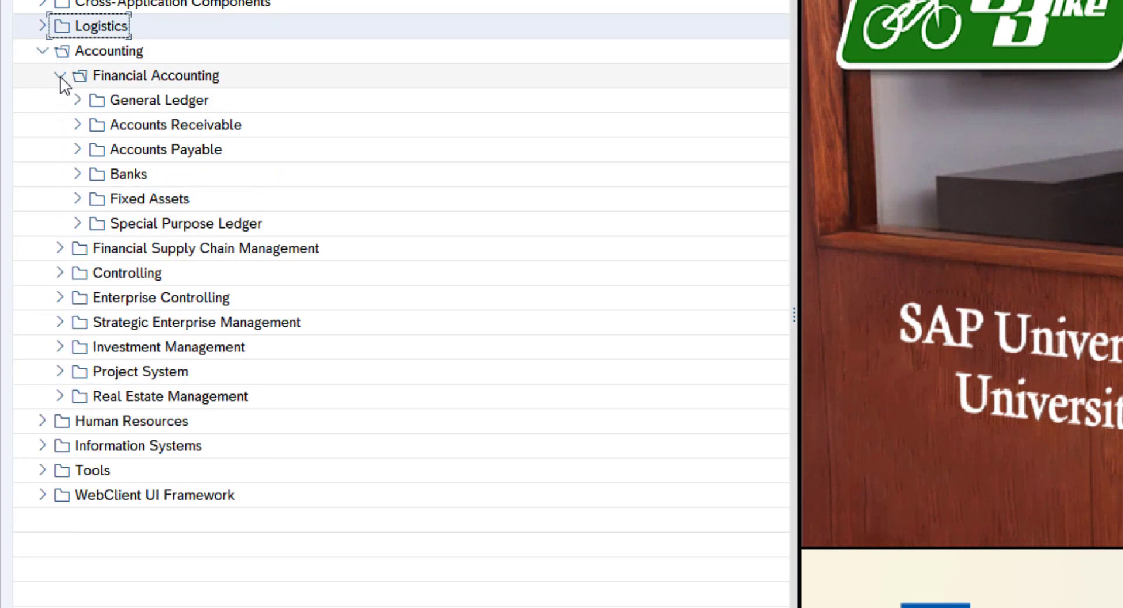
{"action": "left_click", "coordinate": [77, 150]}
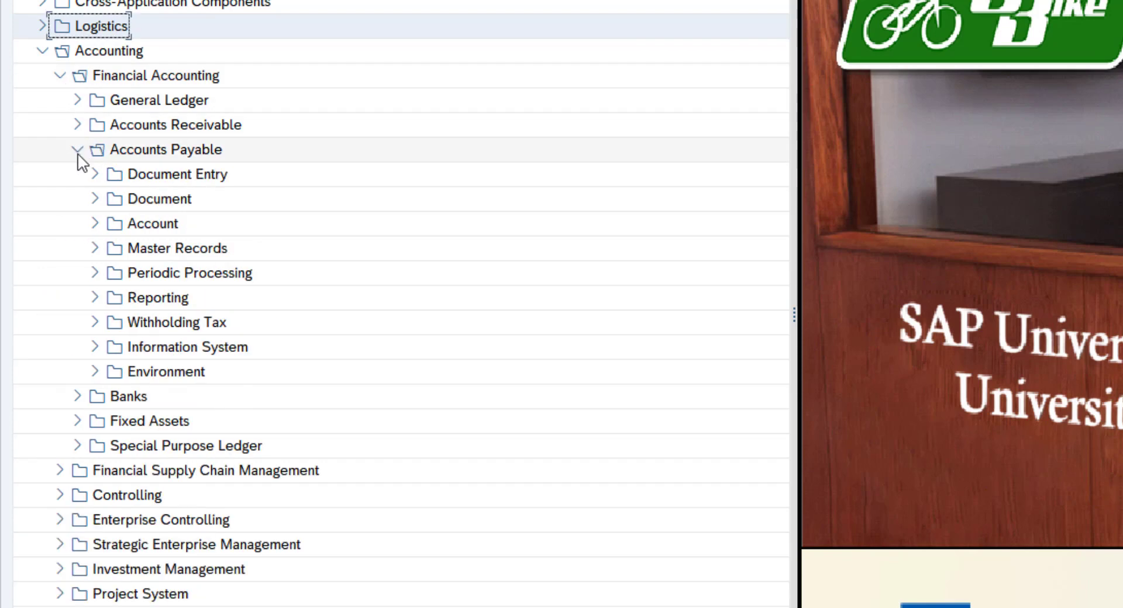
{"action": "left_click", "coordinate": [95, 175]}
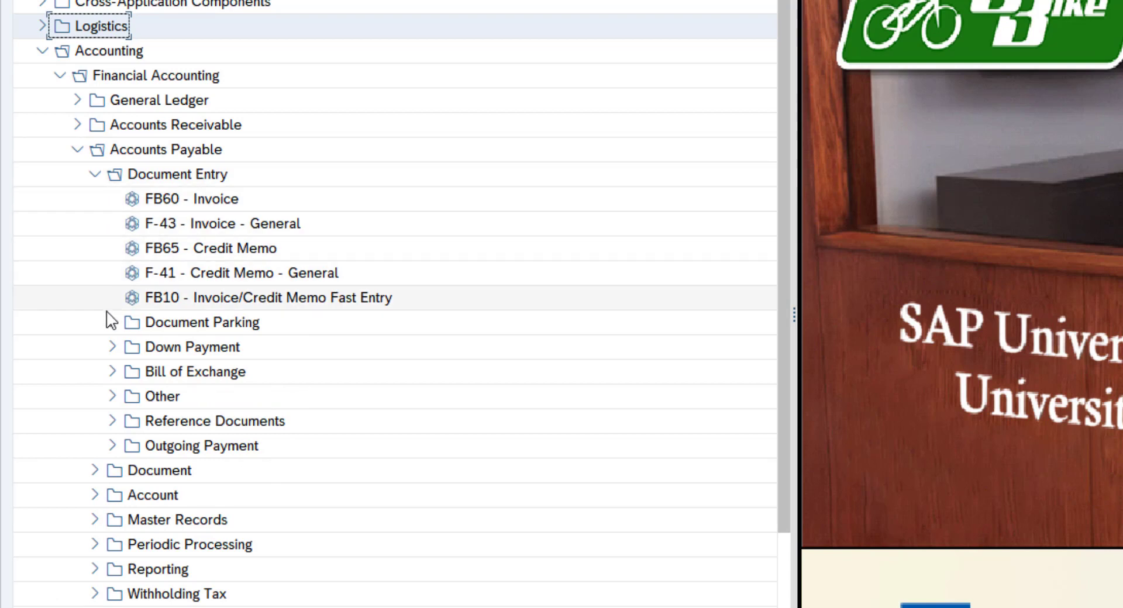
{"action": "left_click", "coordinate": [114, 446]}
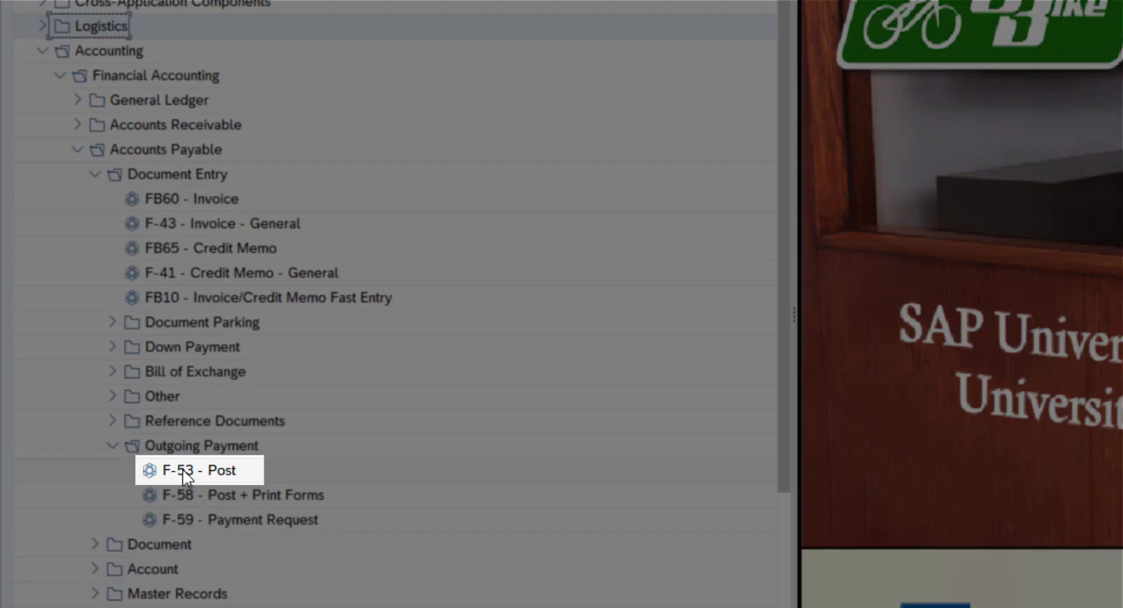
{"action": "left_click", "coordinate": [209, 465]}
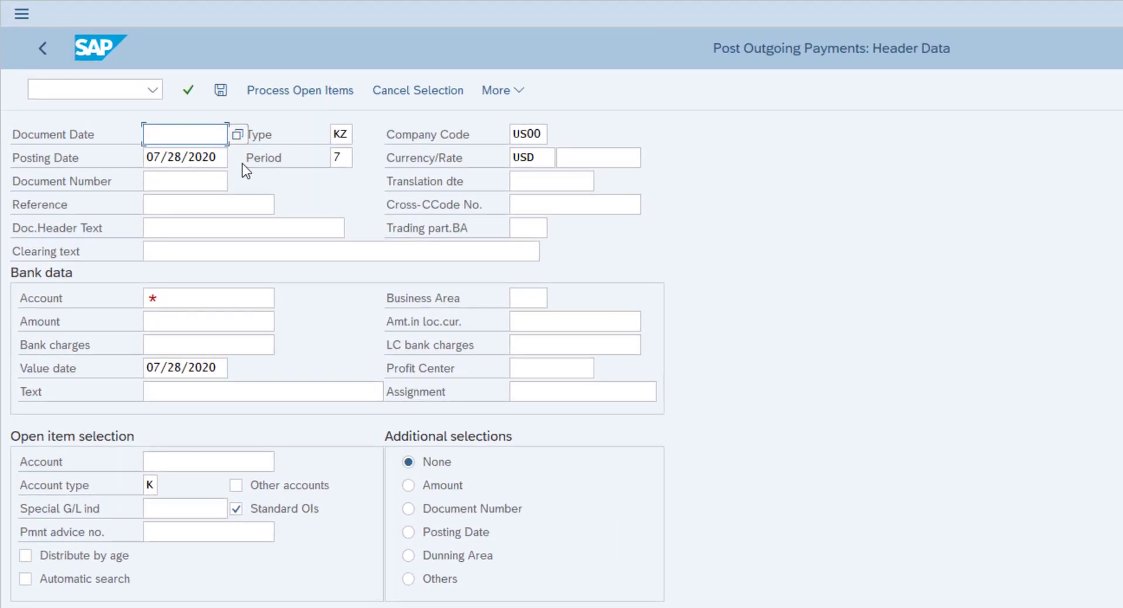
Fill in the outgoing payment header with document date 07/28/2020, the bank account number, and an amount of 150.
{"action": "left_click", "coordinate": [238, 135]}
{"action": "left_click", "coordinate": [478, 601]}
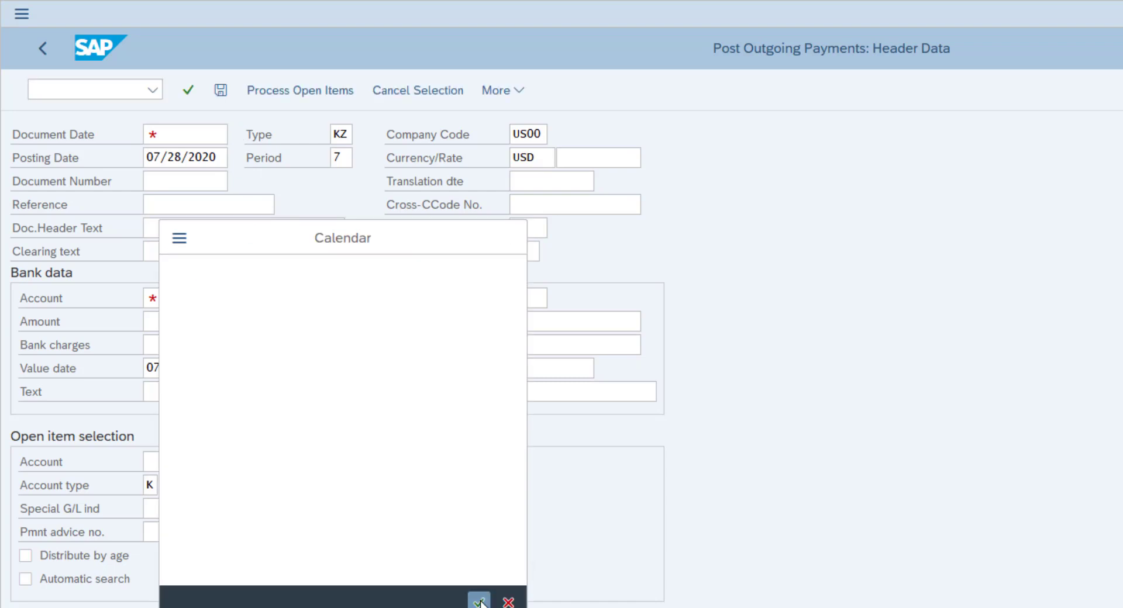
{"action": "left_click", "coordinate": [212, 298]}
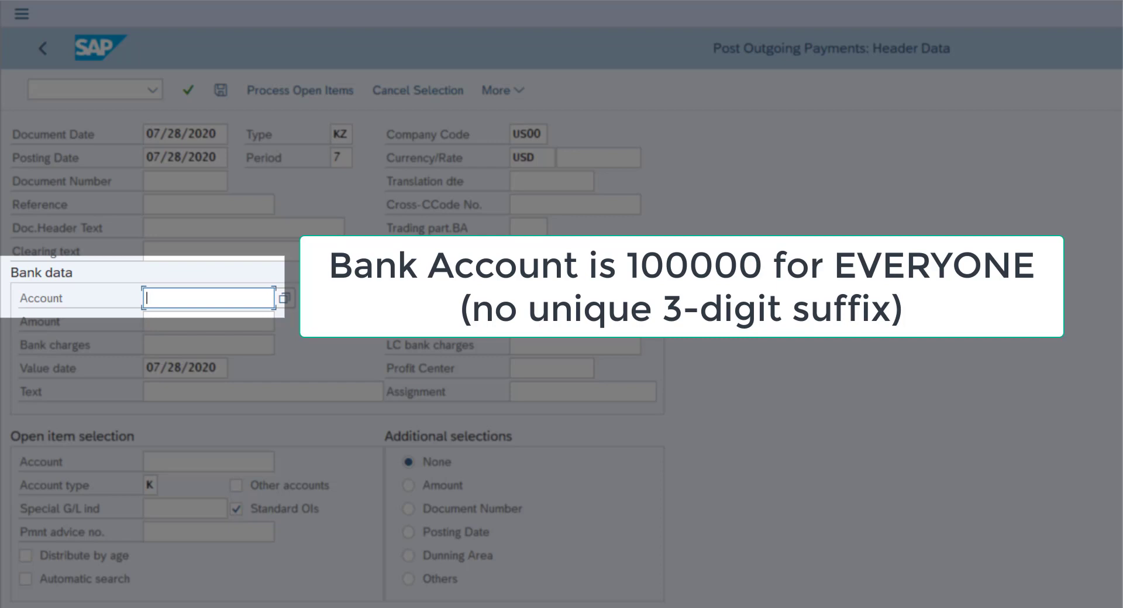
{"action": "type", "text": "100000"}
{"action": "left_click", "coordinate": [211, 322]}
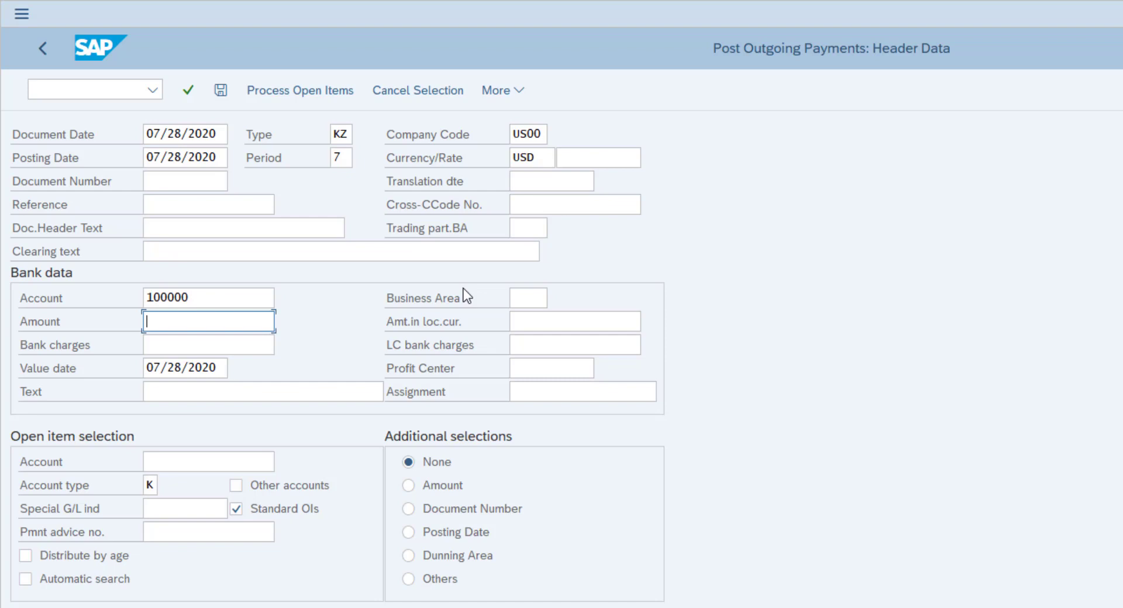
{"action": "type", "text": "150"}
Process the vendor's open items using the vendor account number and post the outgoing payment.
{"action": "left_click", "coordinate": [174, 465]}
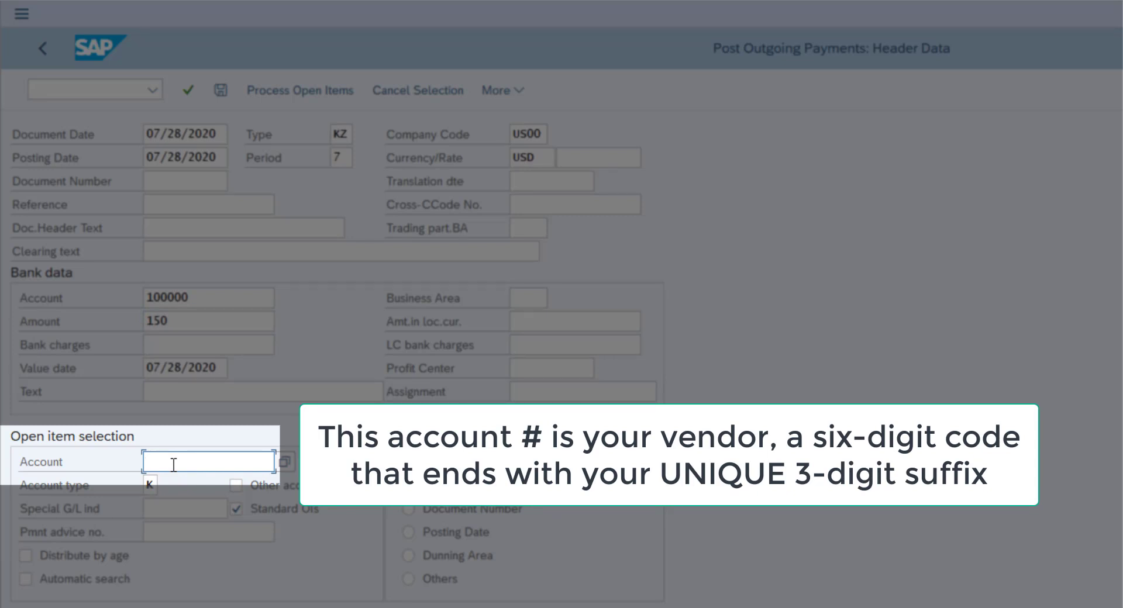
{"action": "type", "text": "101???"}
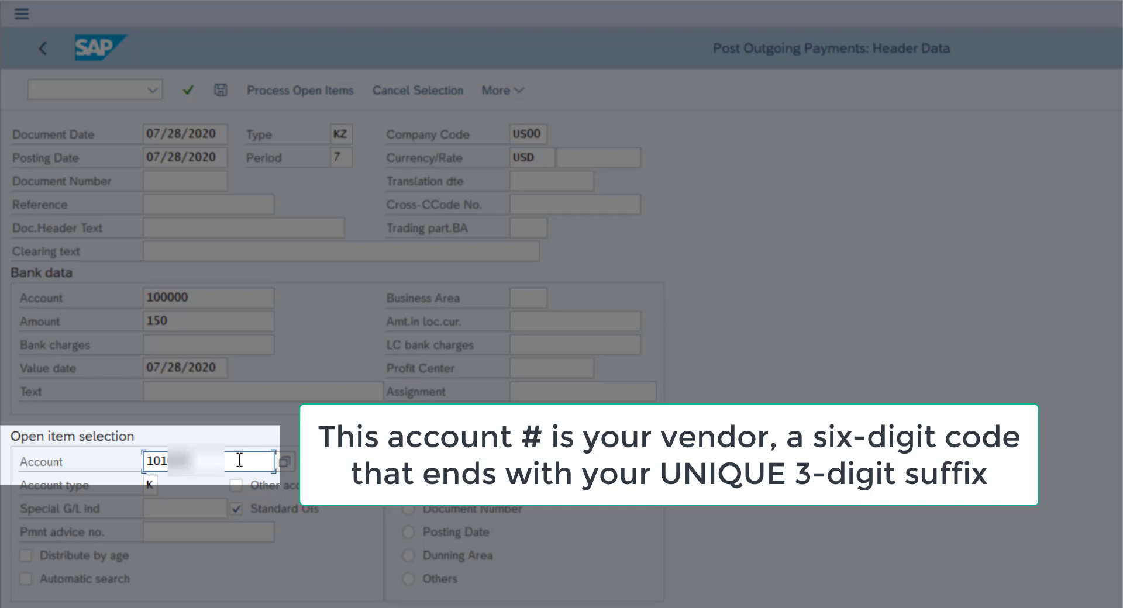
{"action": "left_click", "coordinate": [290, 91]}
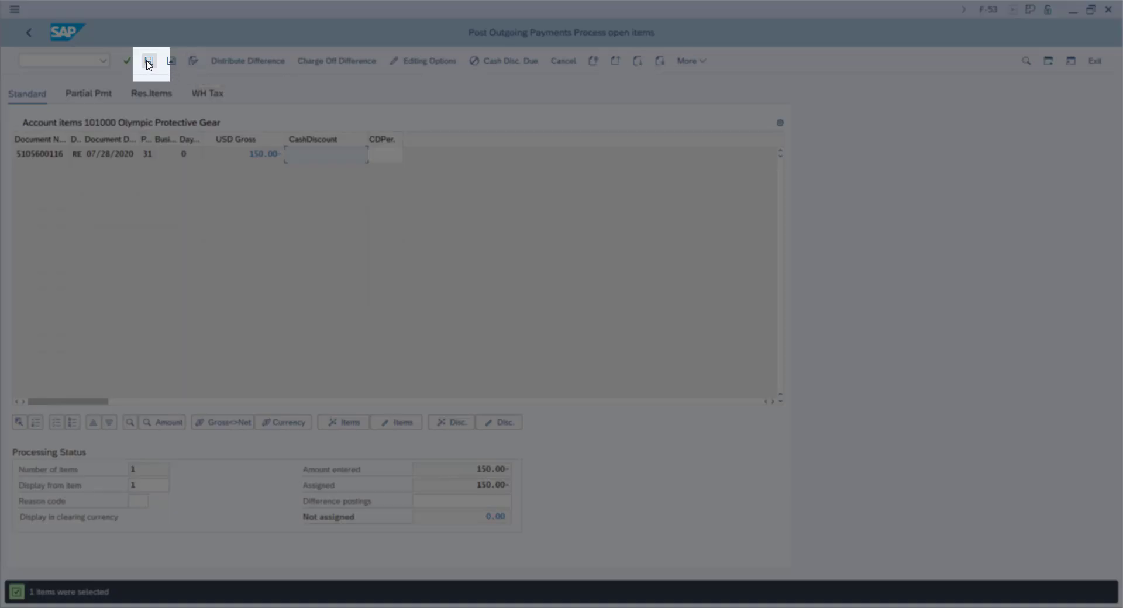
{"action": "left_click", "coordinate": [149, 61]}
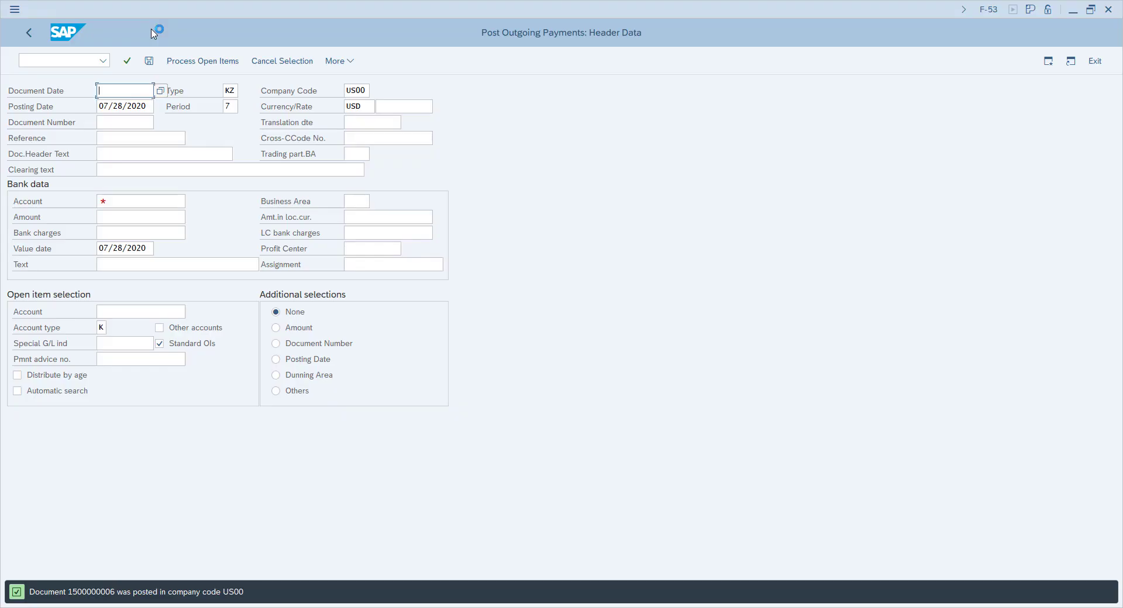